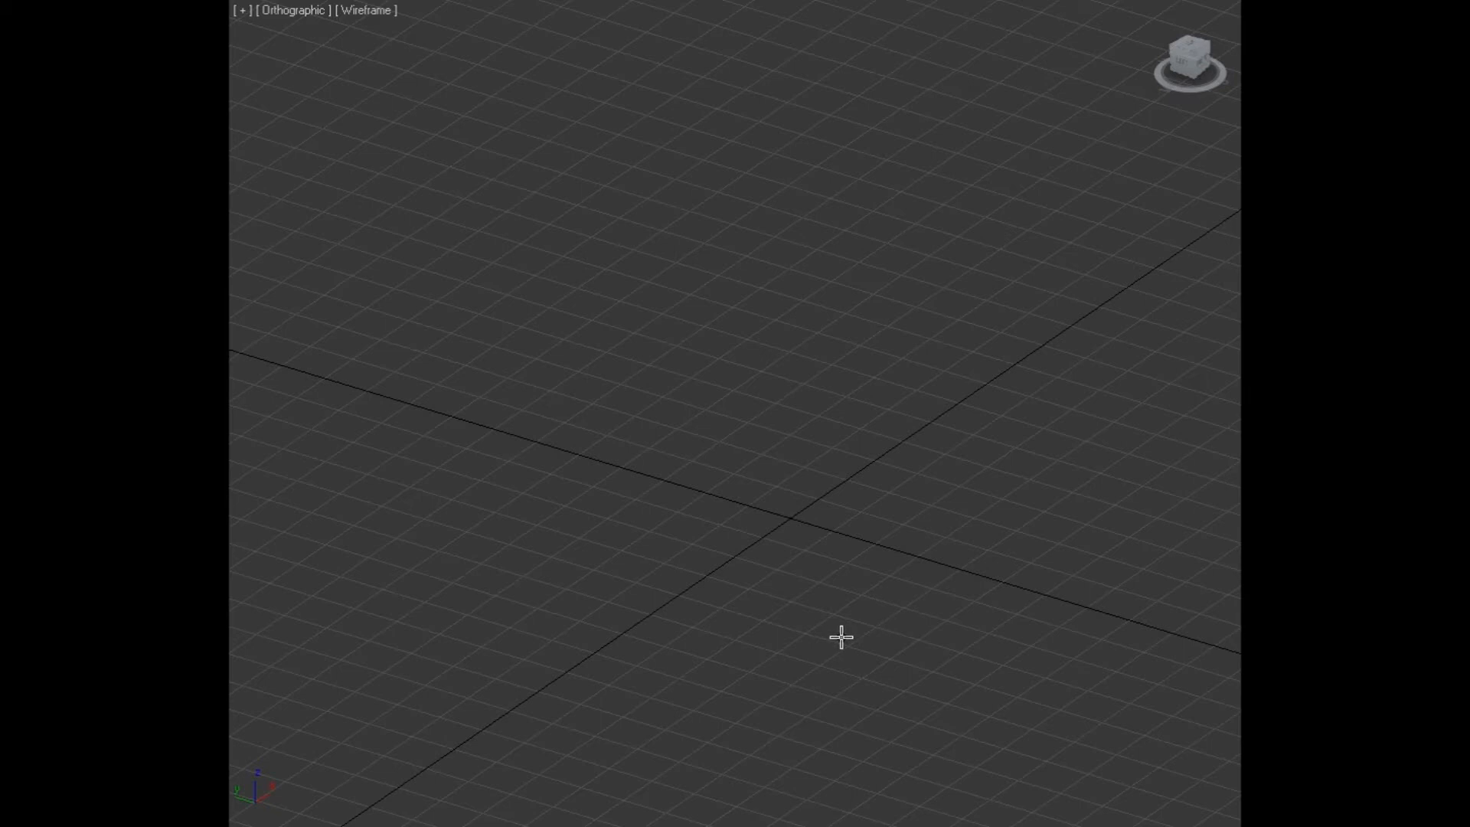
Create a large segmented box on the grid near the origin and display it with smooth shading
middle_click_drag(904, 749, 892, 722)
left_click_drag(784, 388, 905, 826)
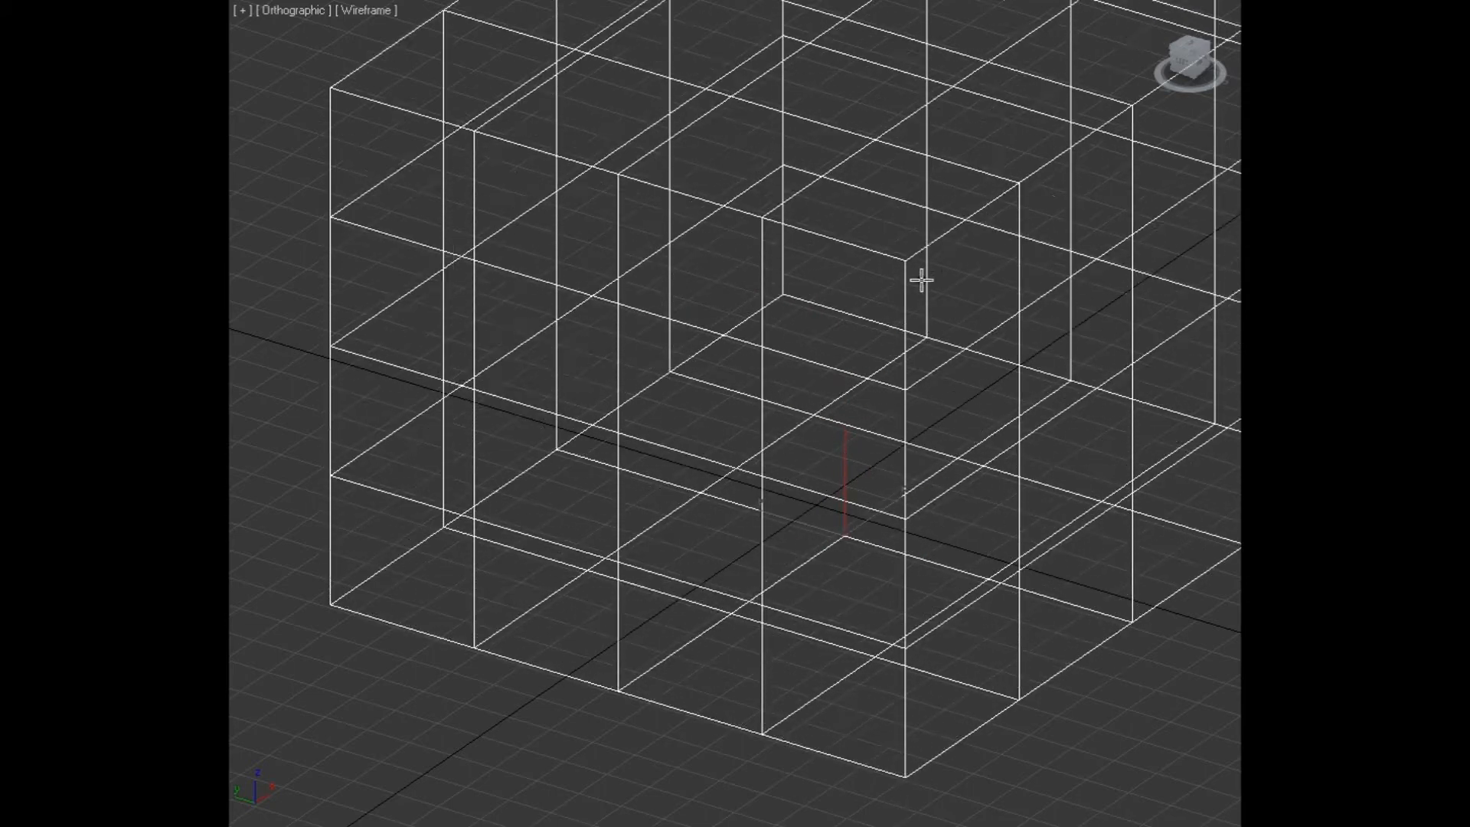
left_click(912, 204)
key("F3")
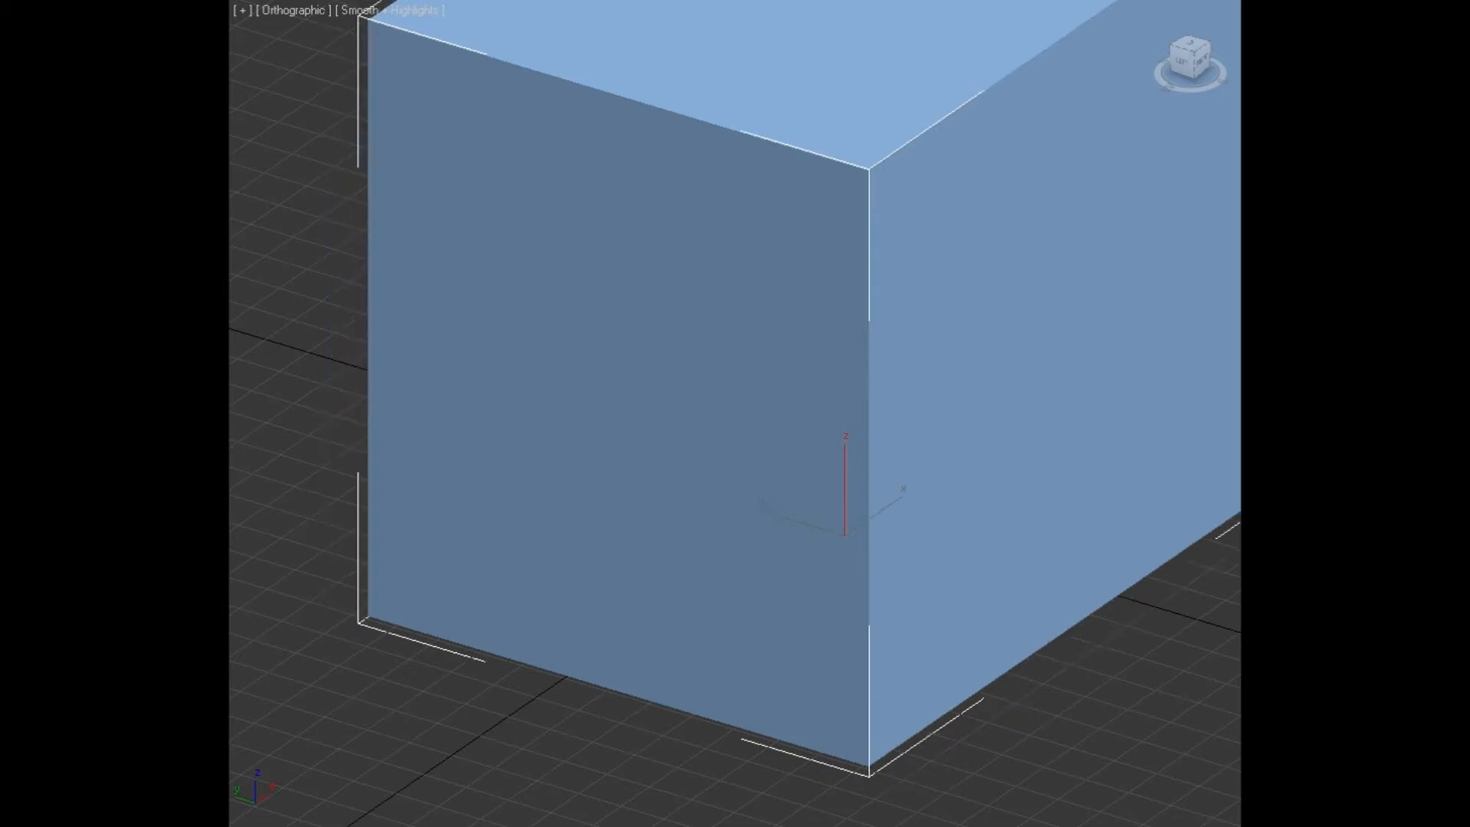
middle_click_drag(1069, 479, 943, 577)
scroll(943, 577, "down", 2)
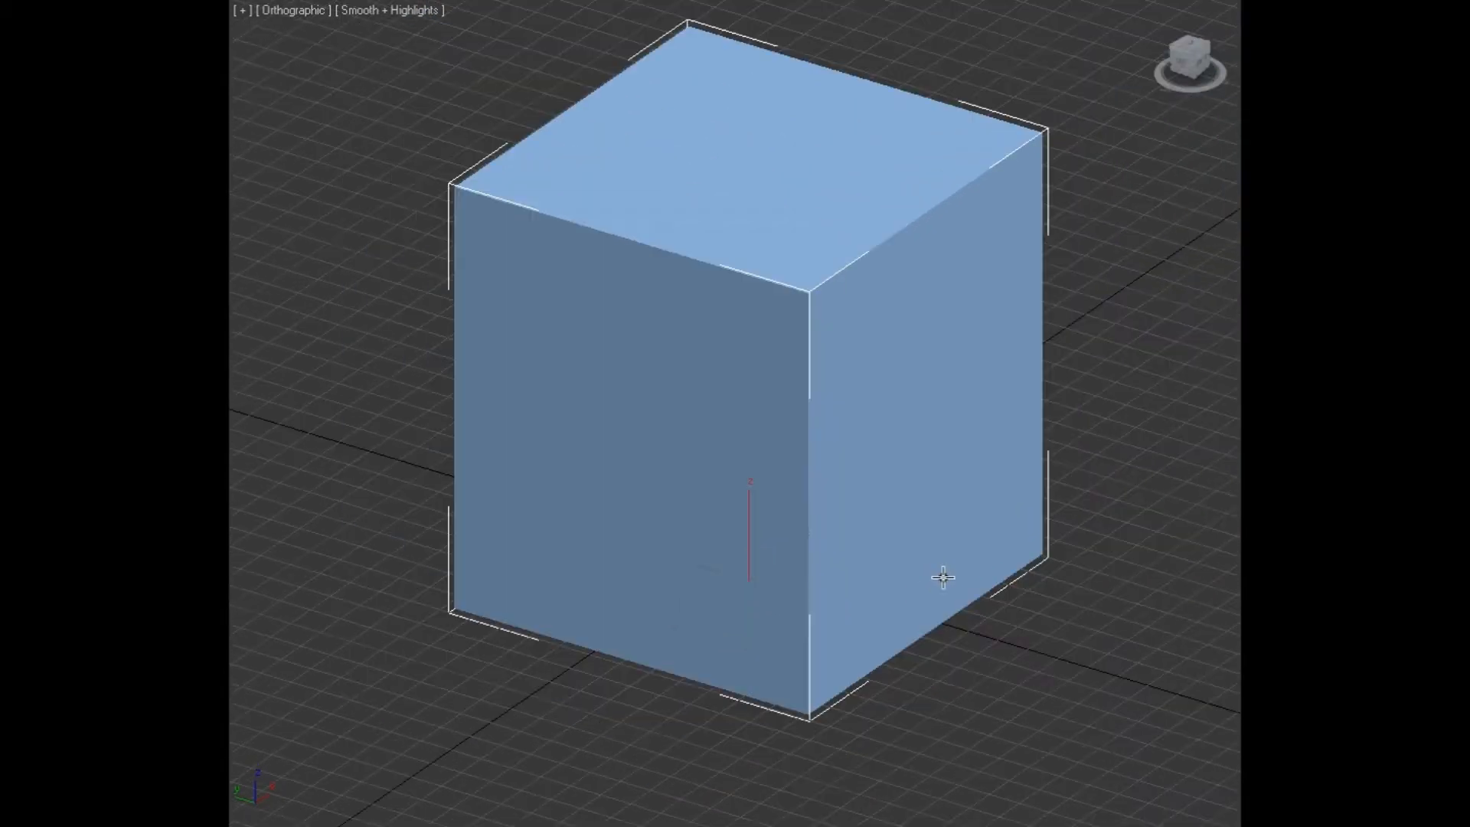
Delete the box's top and bottom polygons so only the four walls remain, and hide the grid
key("w")
key("4")
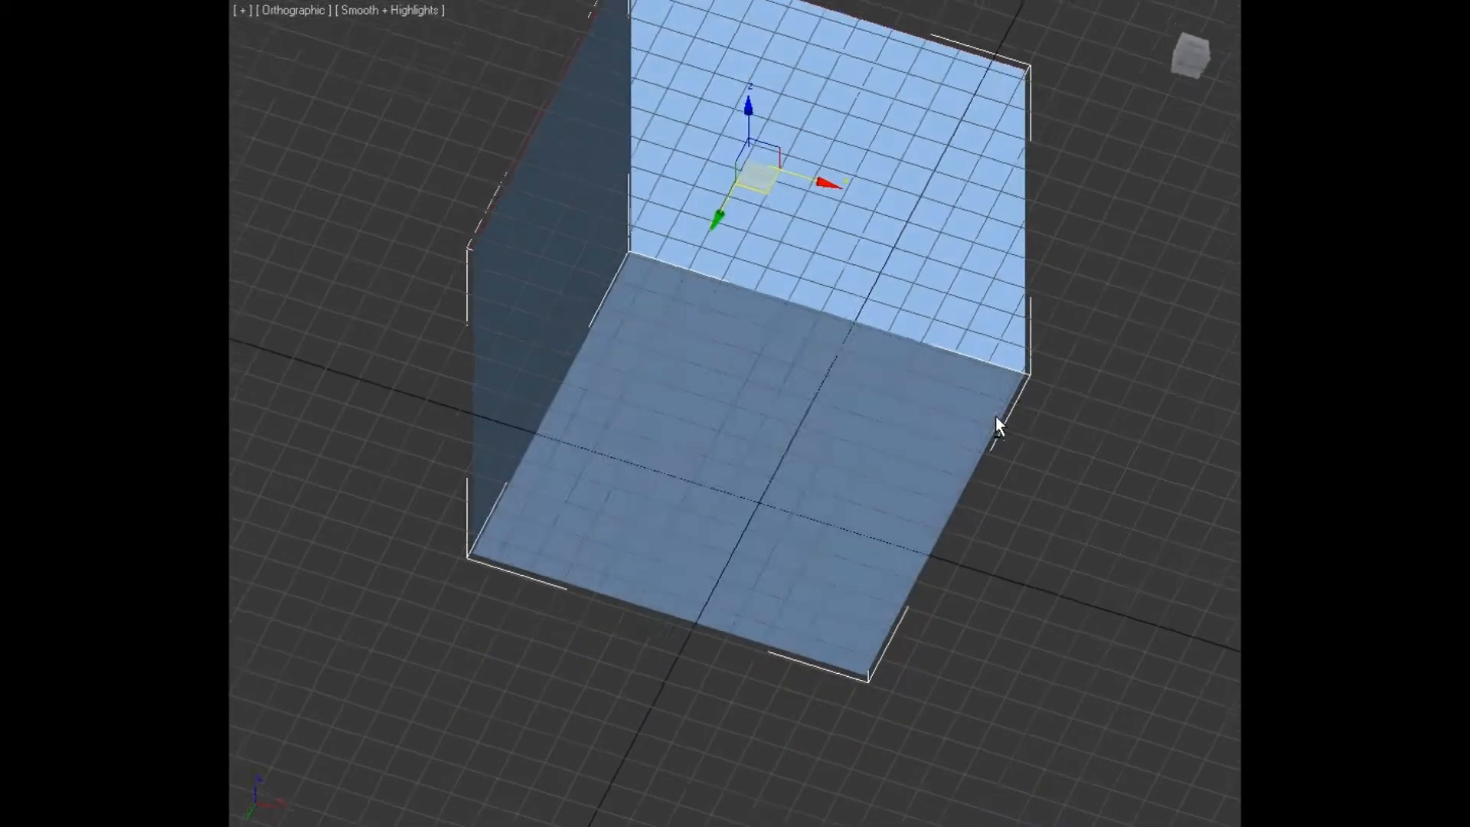
left_click(806, 565)
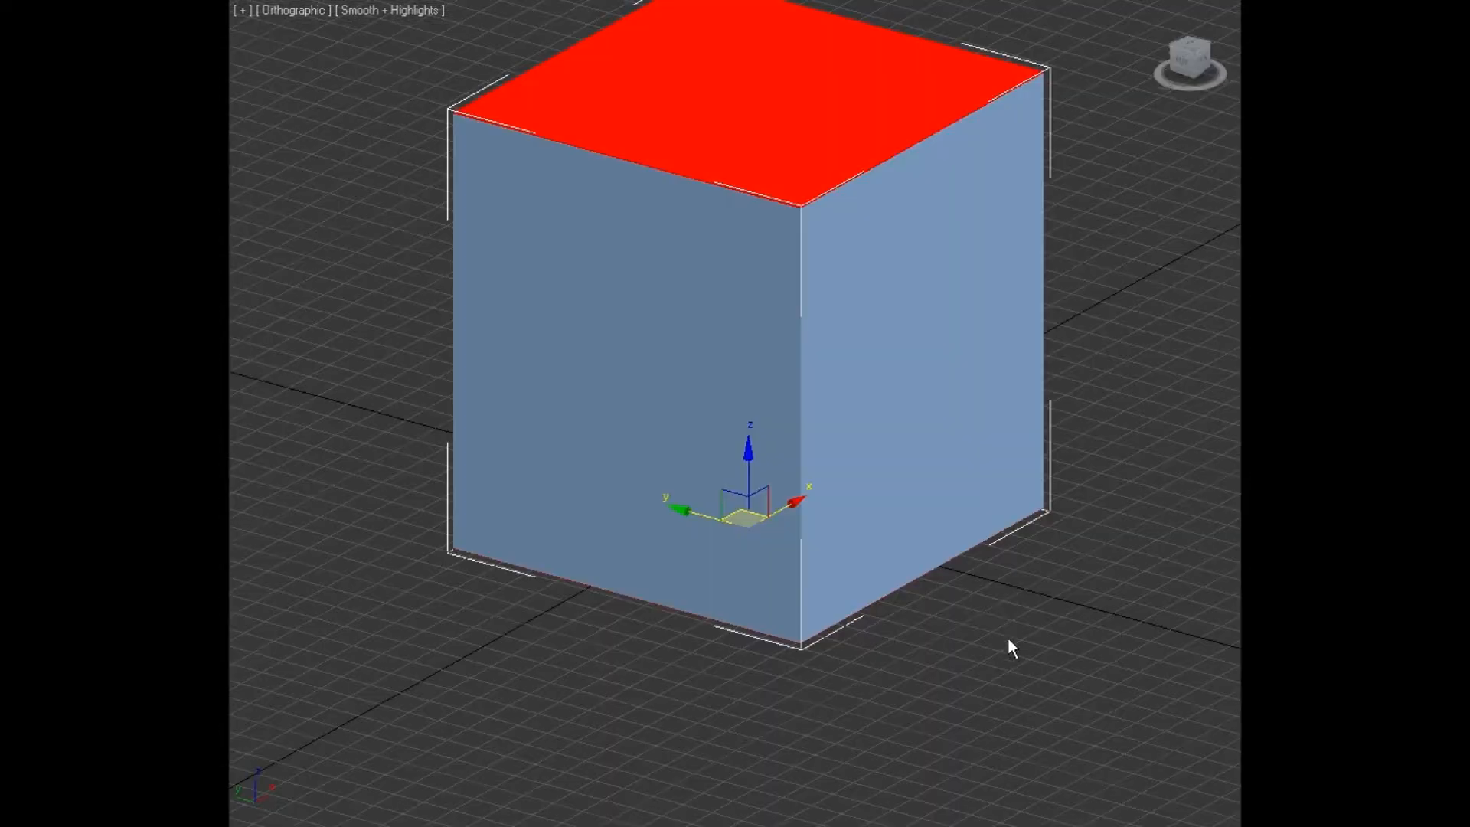
key("g")
middle_click_drag(935, 496, 928, 538)
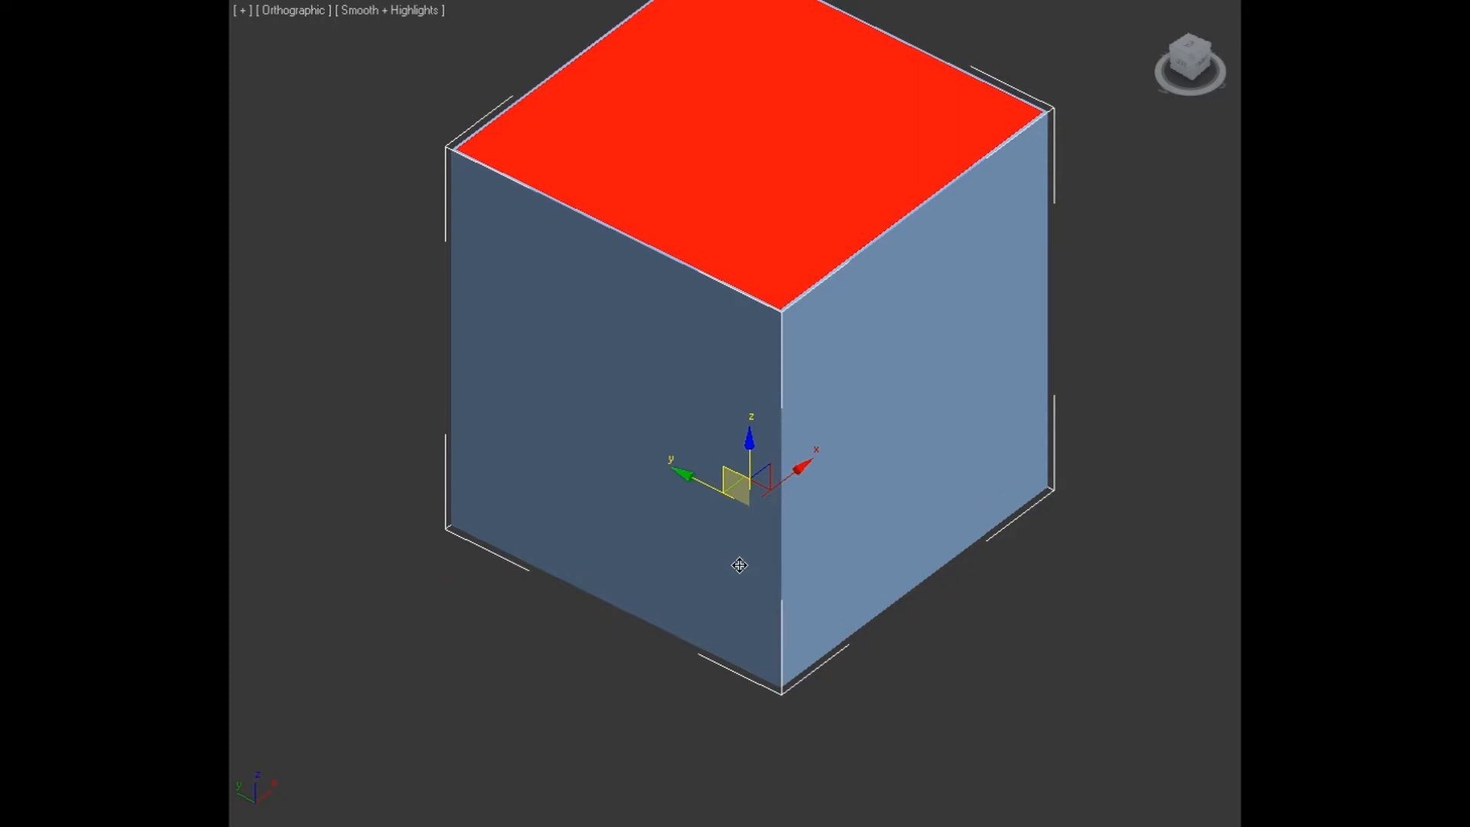
key("F8")
key("F8")
middle_click_drag(1152, 589, 1066, 430, "alt")
left_click(1170, 376)
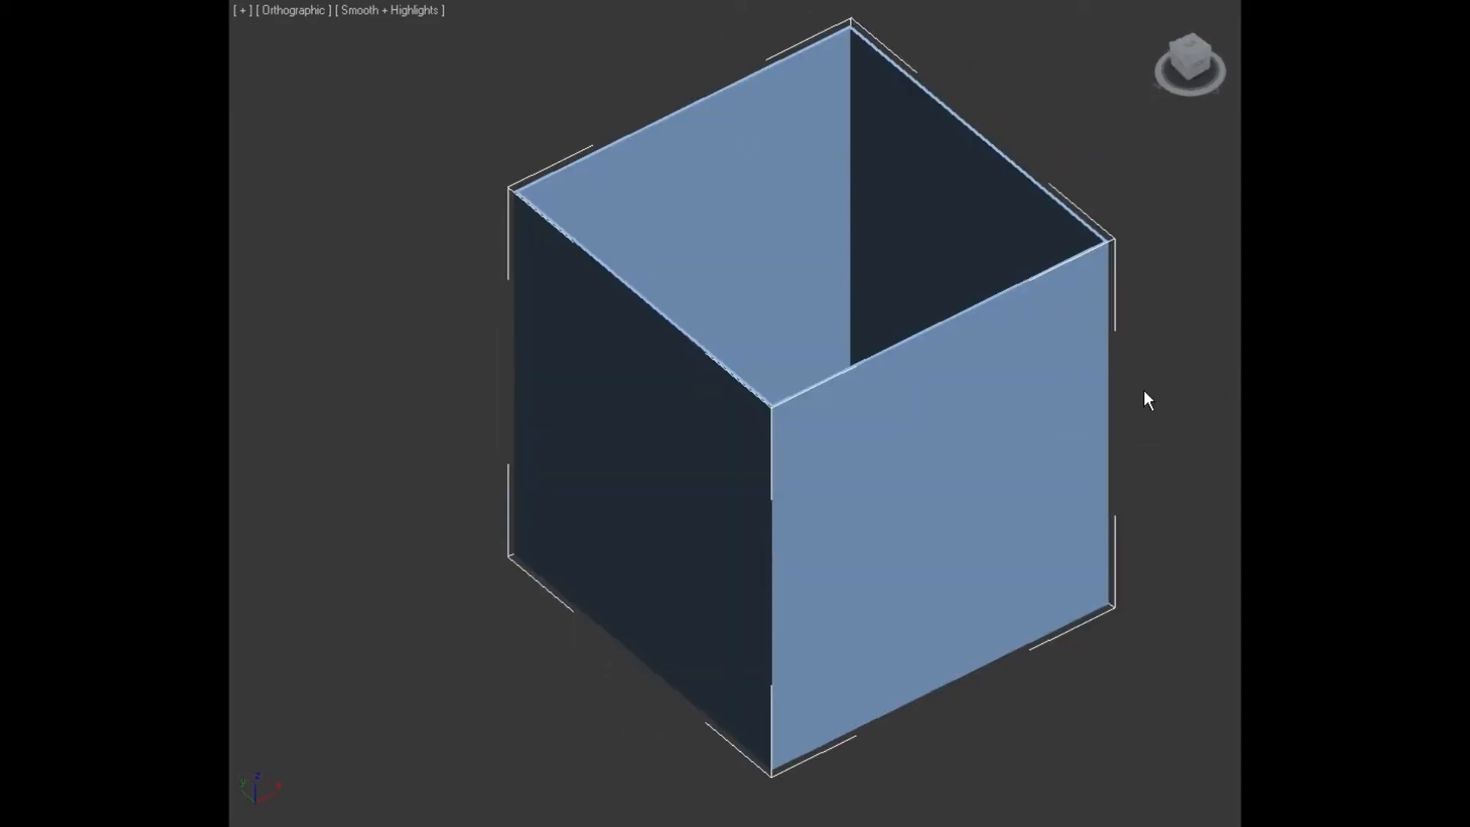
From the top view, draw a thin flat box over the open box, about as wide in X and extending past it in Y
key("t")
key("w")
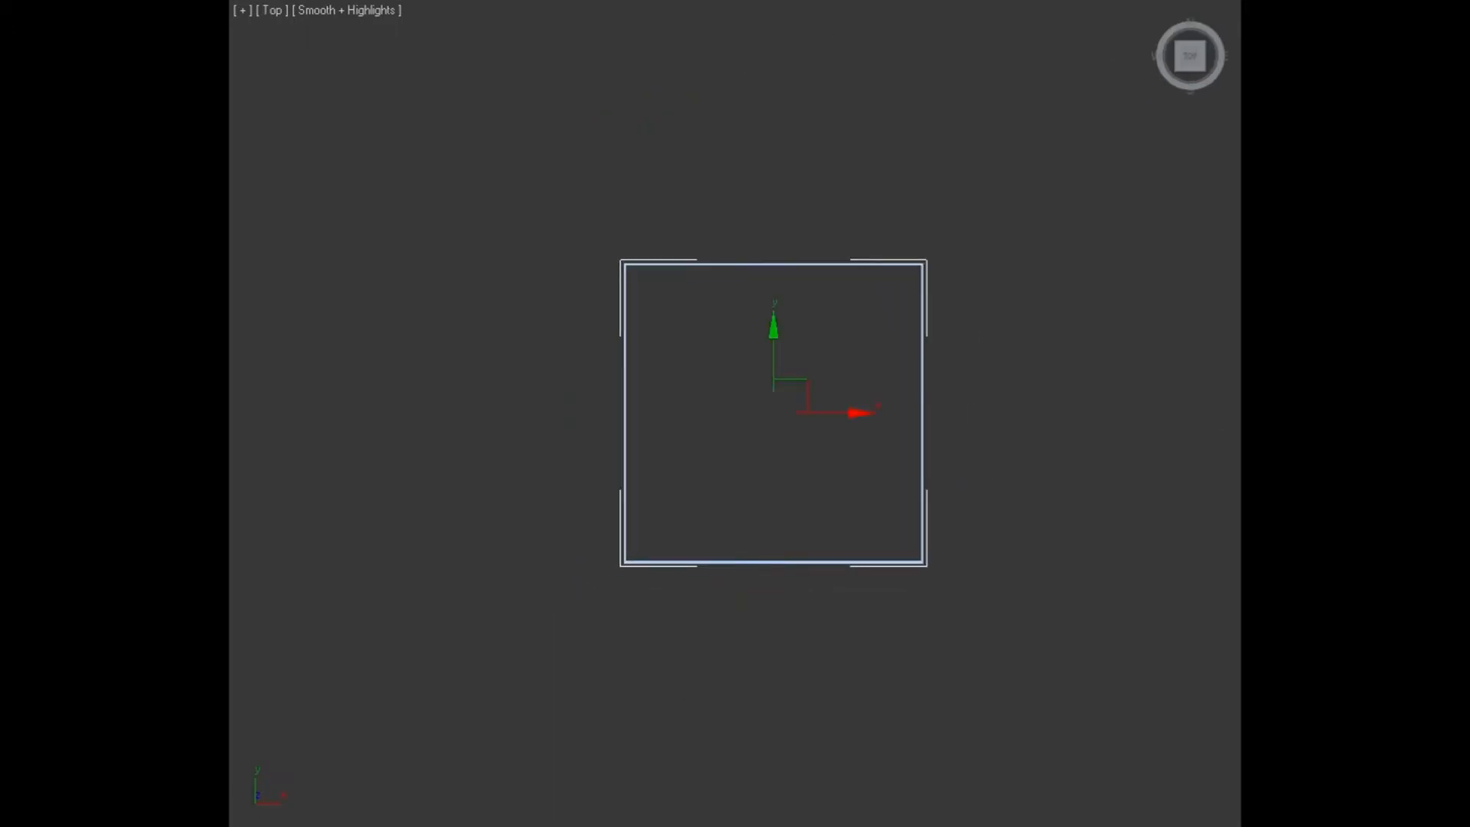
left_click_drag(949, 230, 593, 563)
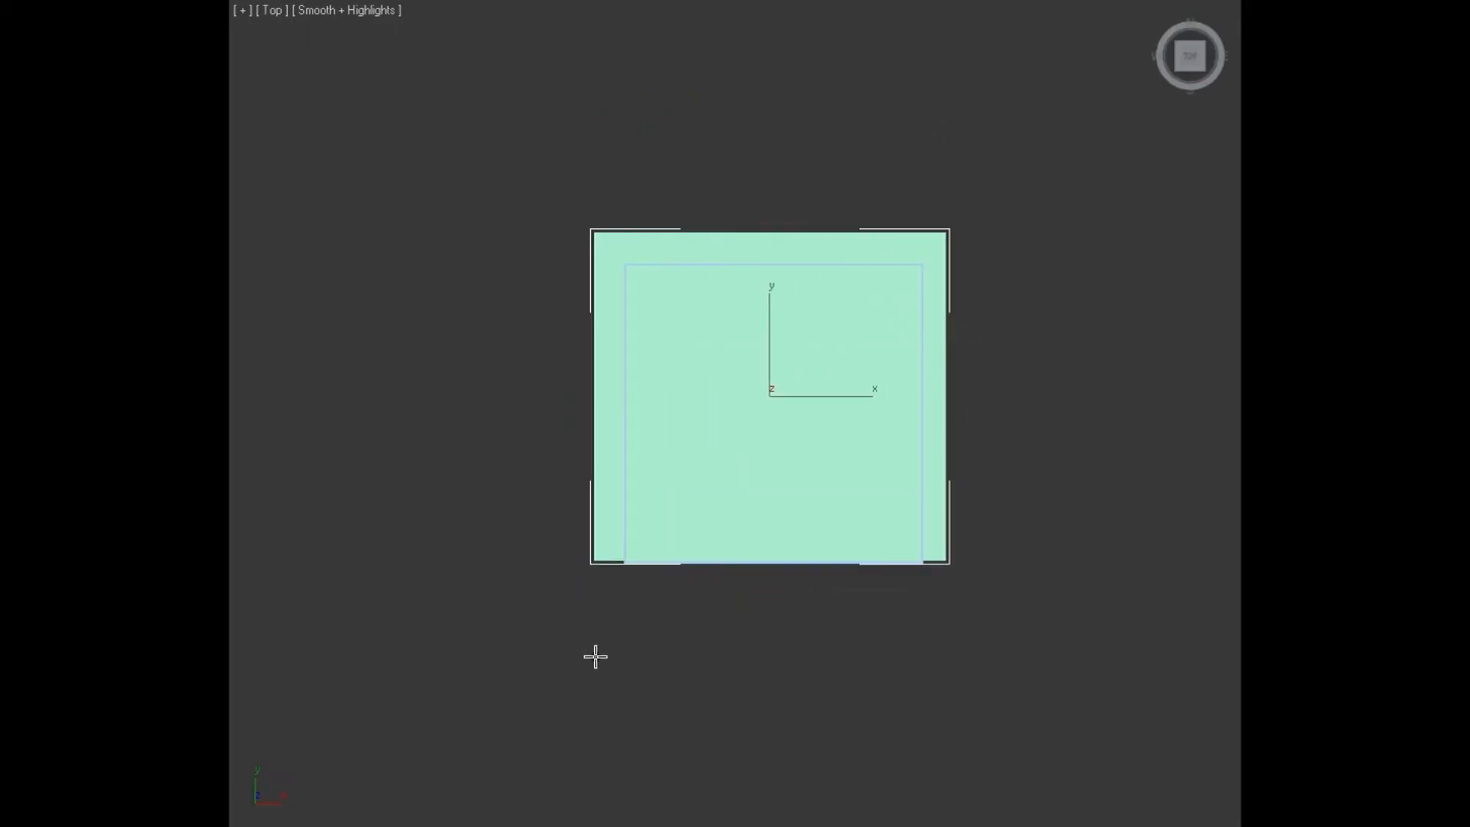
left_click_drag(596, 653, 590, 695)
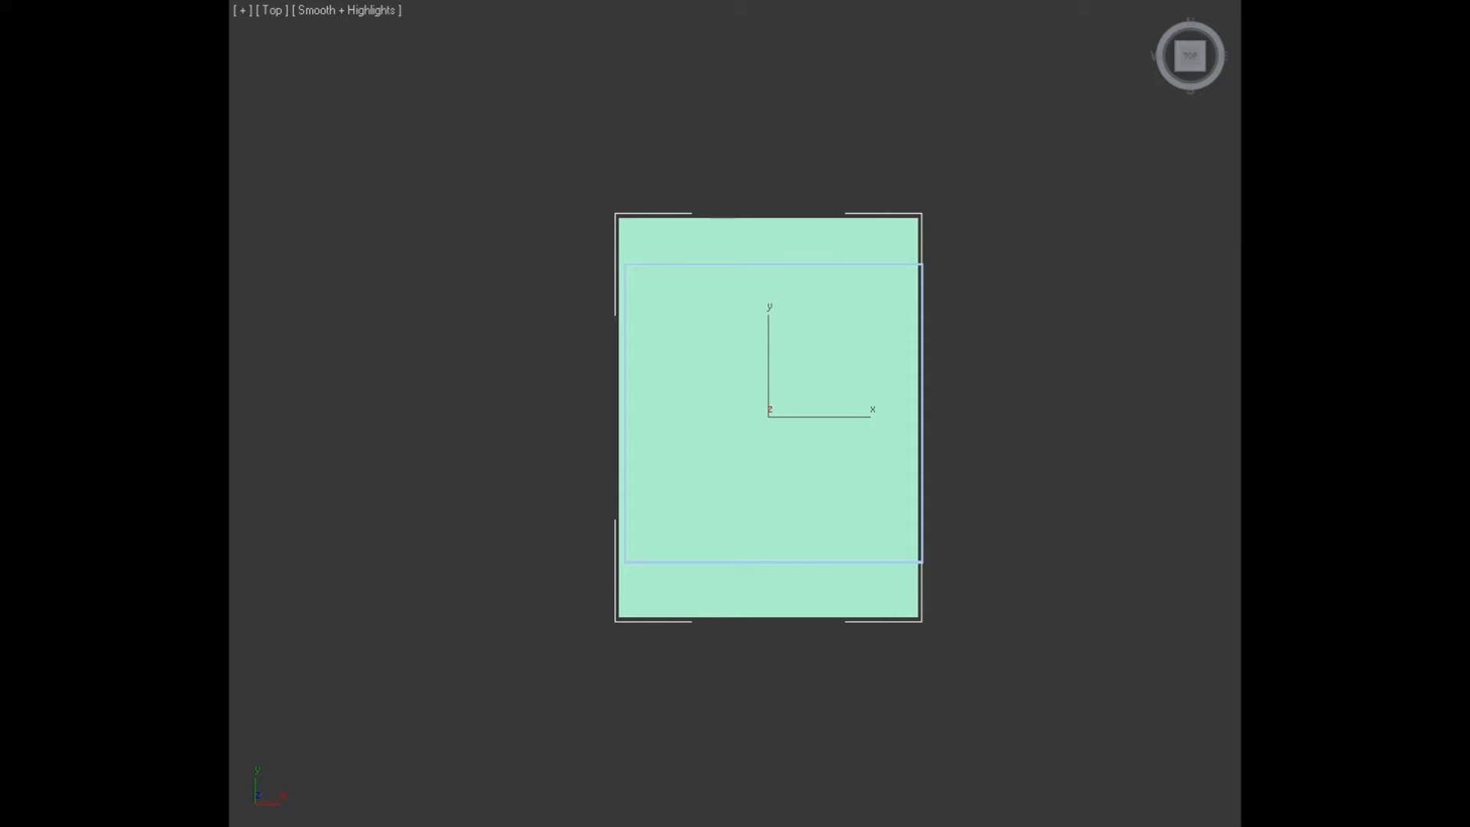
middle_click_drag(935, 548, 1123, 500, "alt")
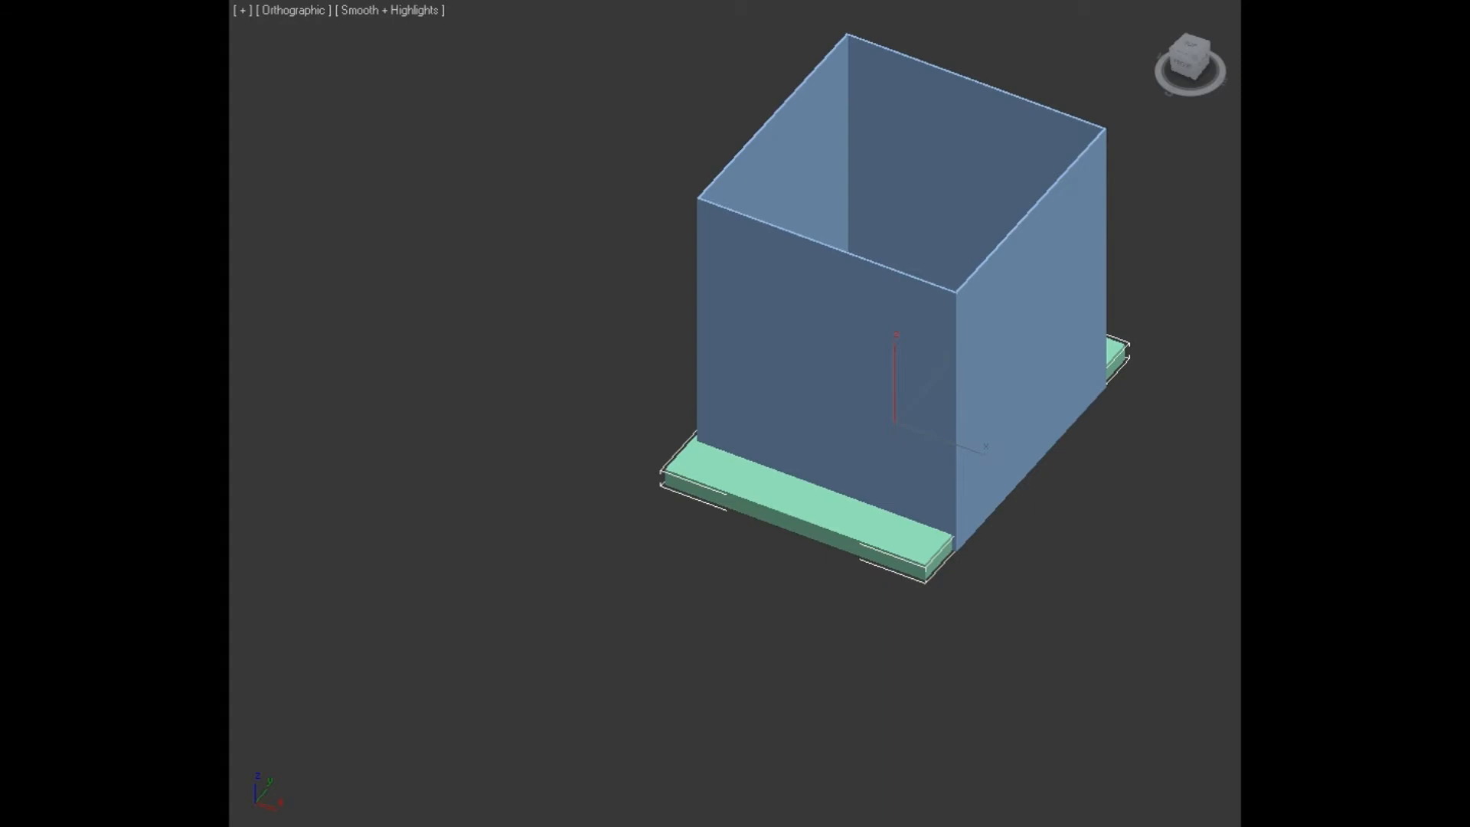
middle_click_drag(1062, 479, 976, 508)
middle_click_drag(865, 534, 1060, 563)
middle_click_drag(1062, 490, 1037, 536, "alt")
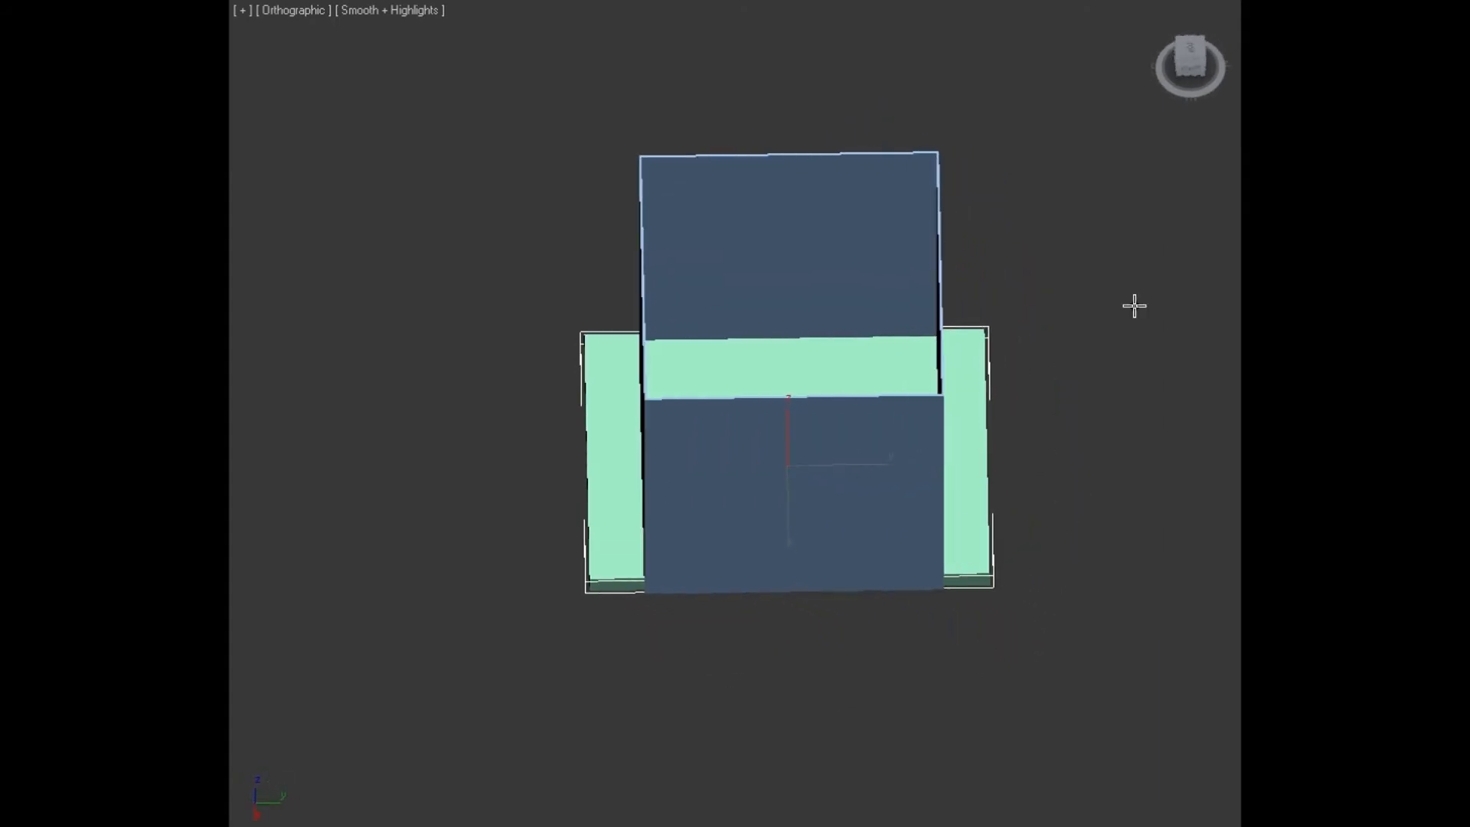
Position the thin slab centred on top of the open box's walls, undoing the trial placements
key("ctrl+z")
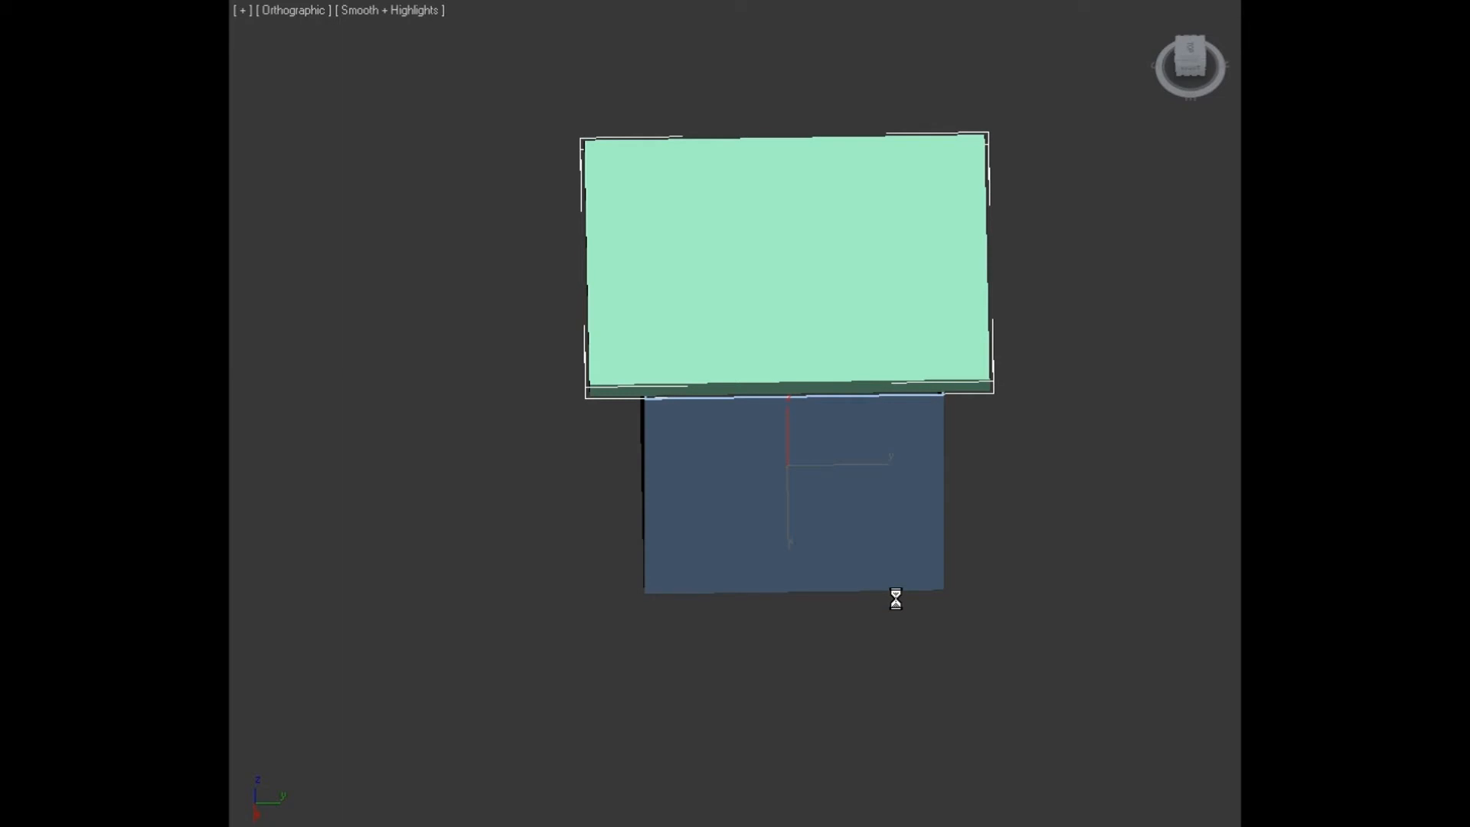
key("ctrl+z")
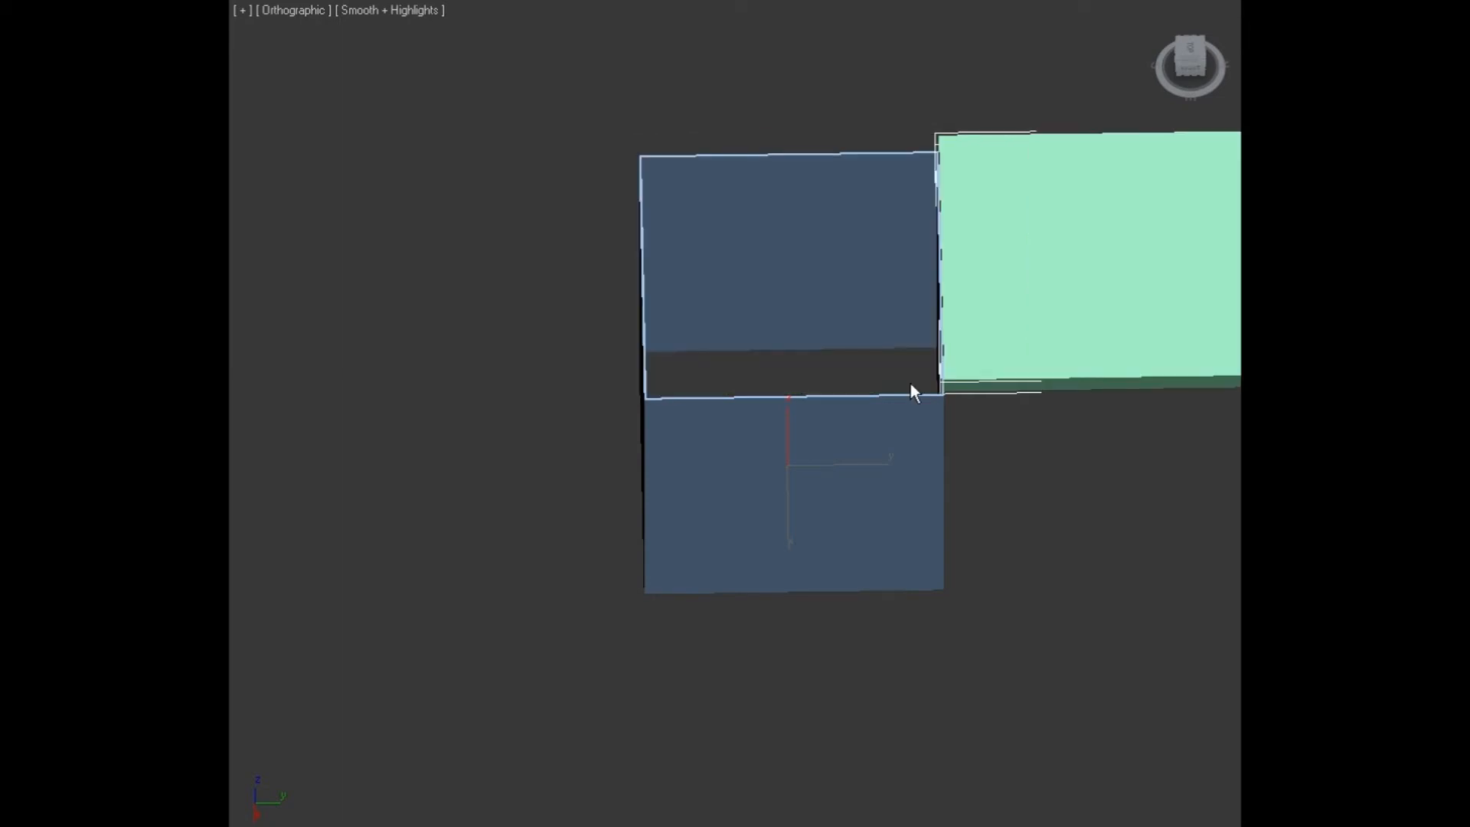
key("ctrl+z")
key("ctrl+z")
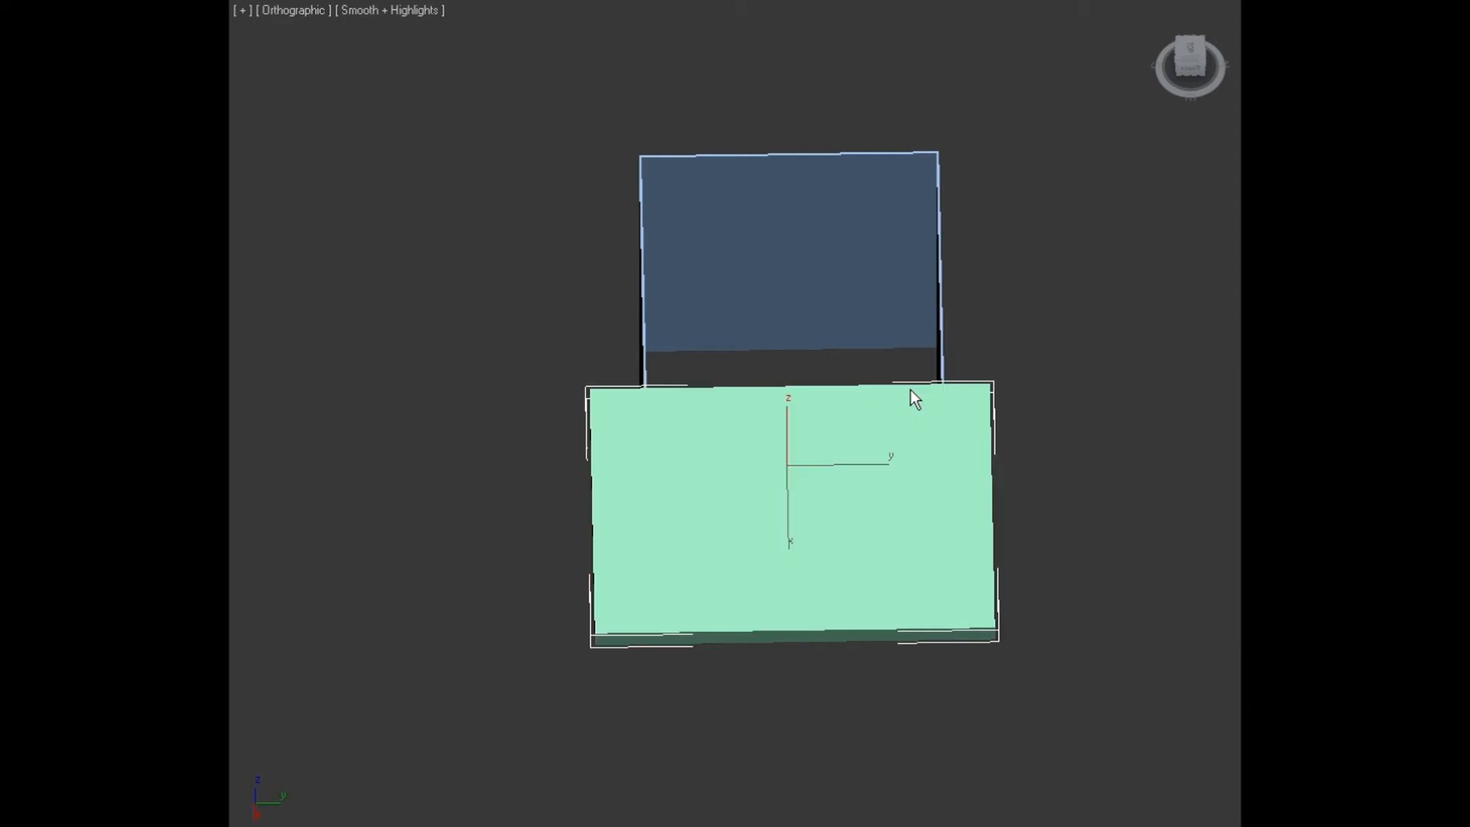
key("ctrl+z")
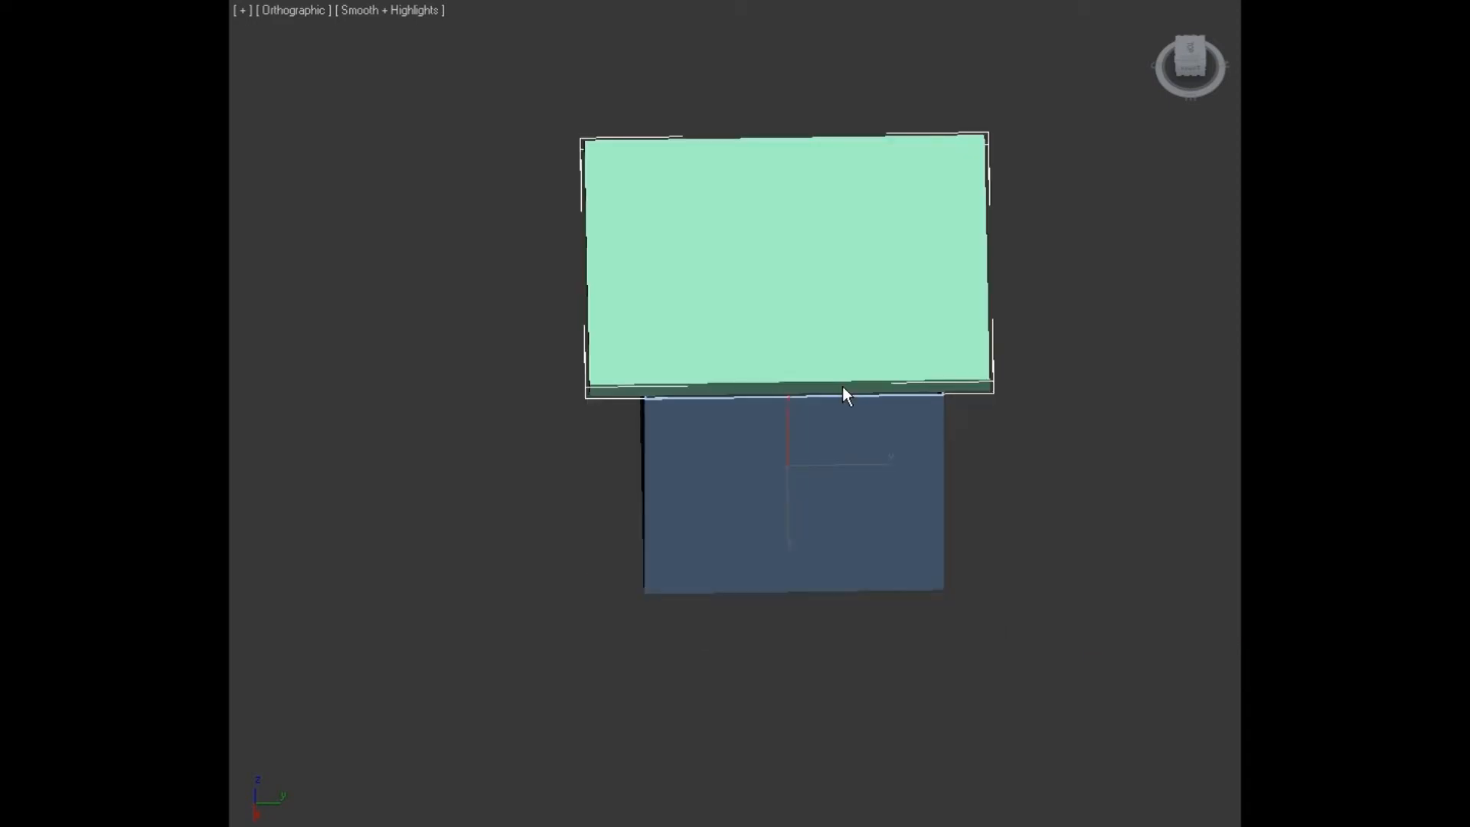
Raise the slab along Z to leave a gap above the open box, and display the scene in wireframe
key("w")
middle_click_drag(941, 682, 991, 555, "alt")
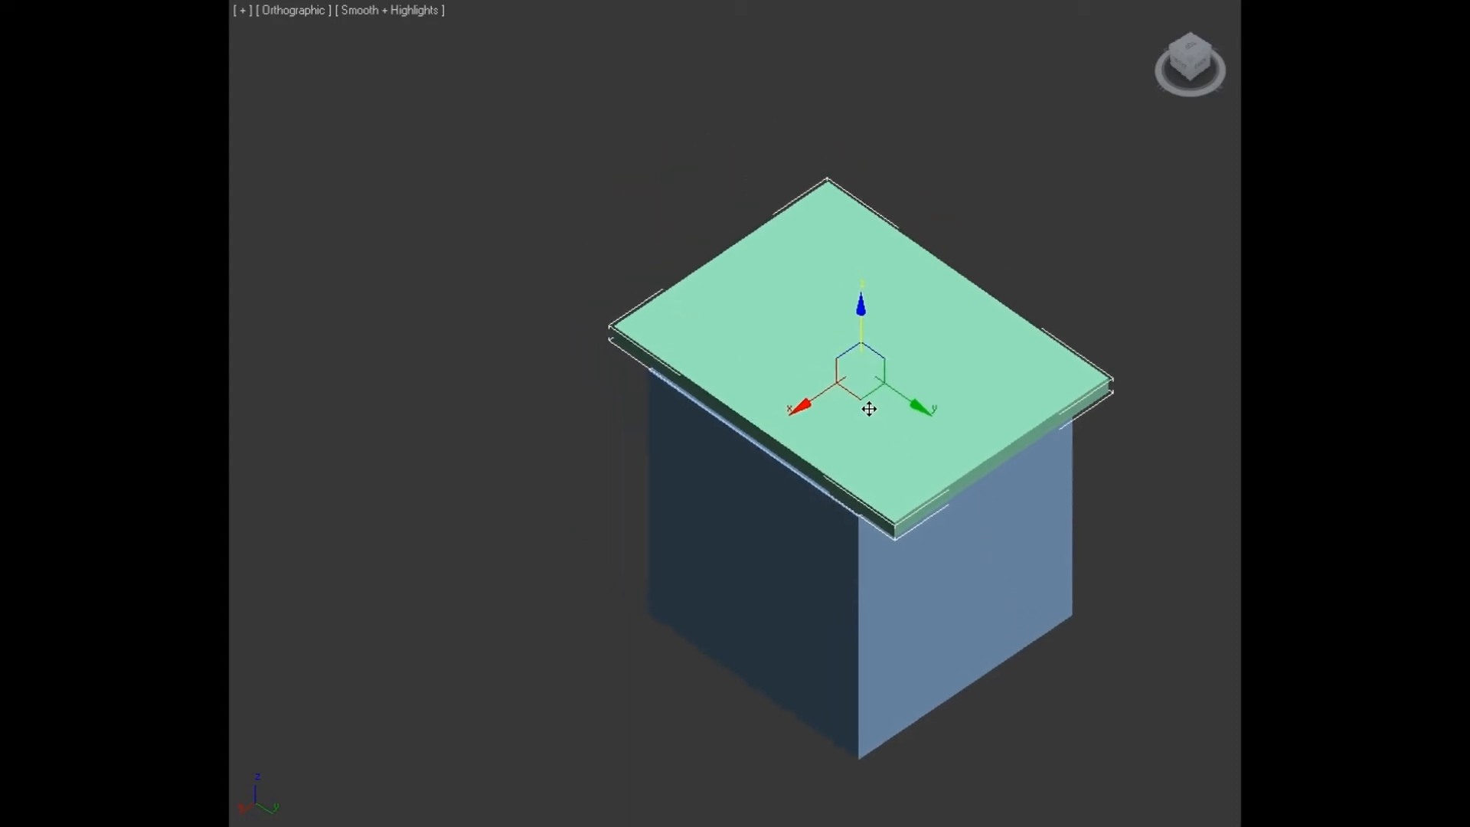
left_click_drag(864, 408, 903, 289)
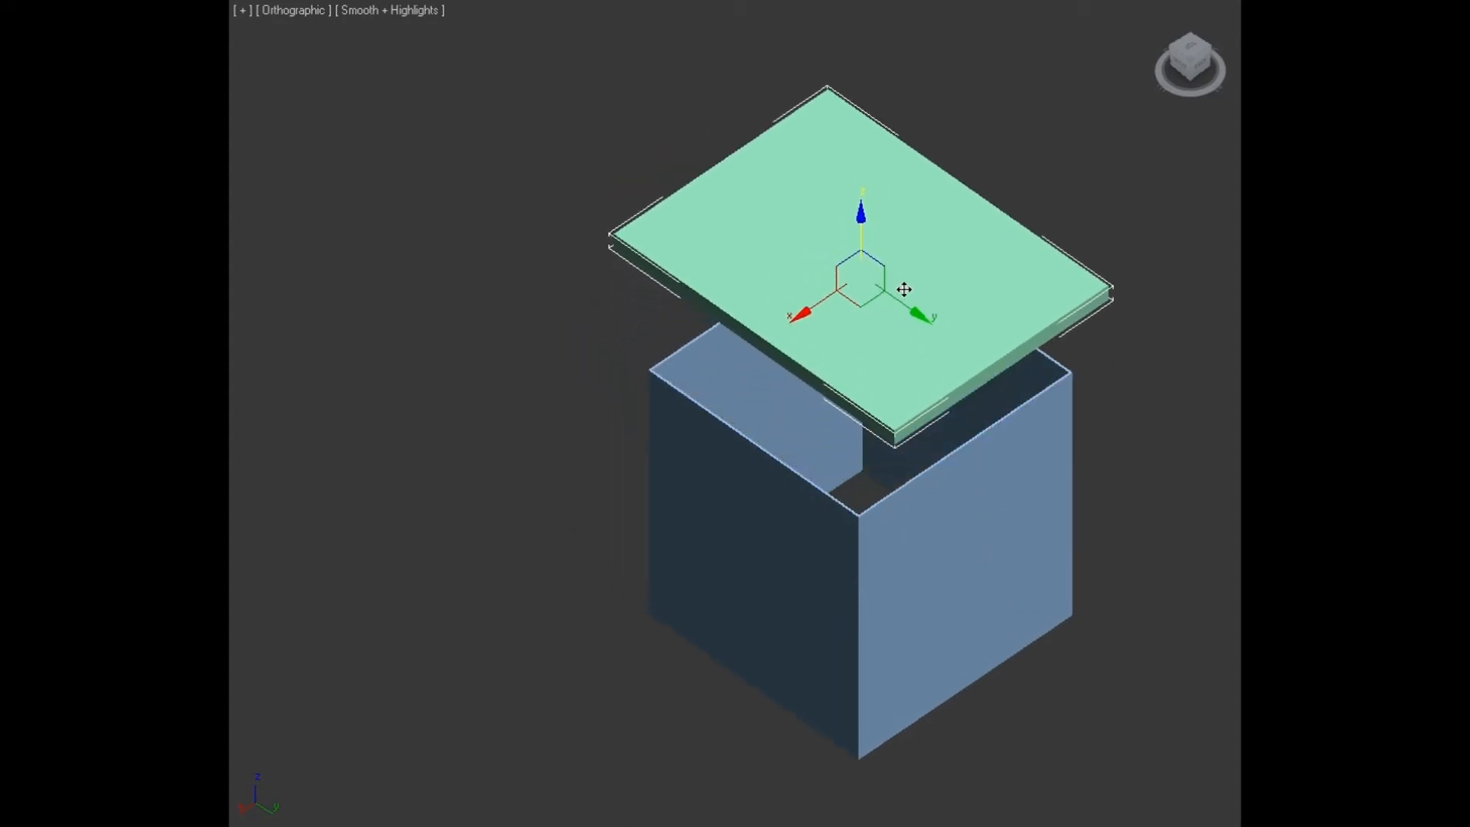
key("F3")
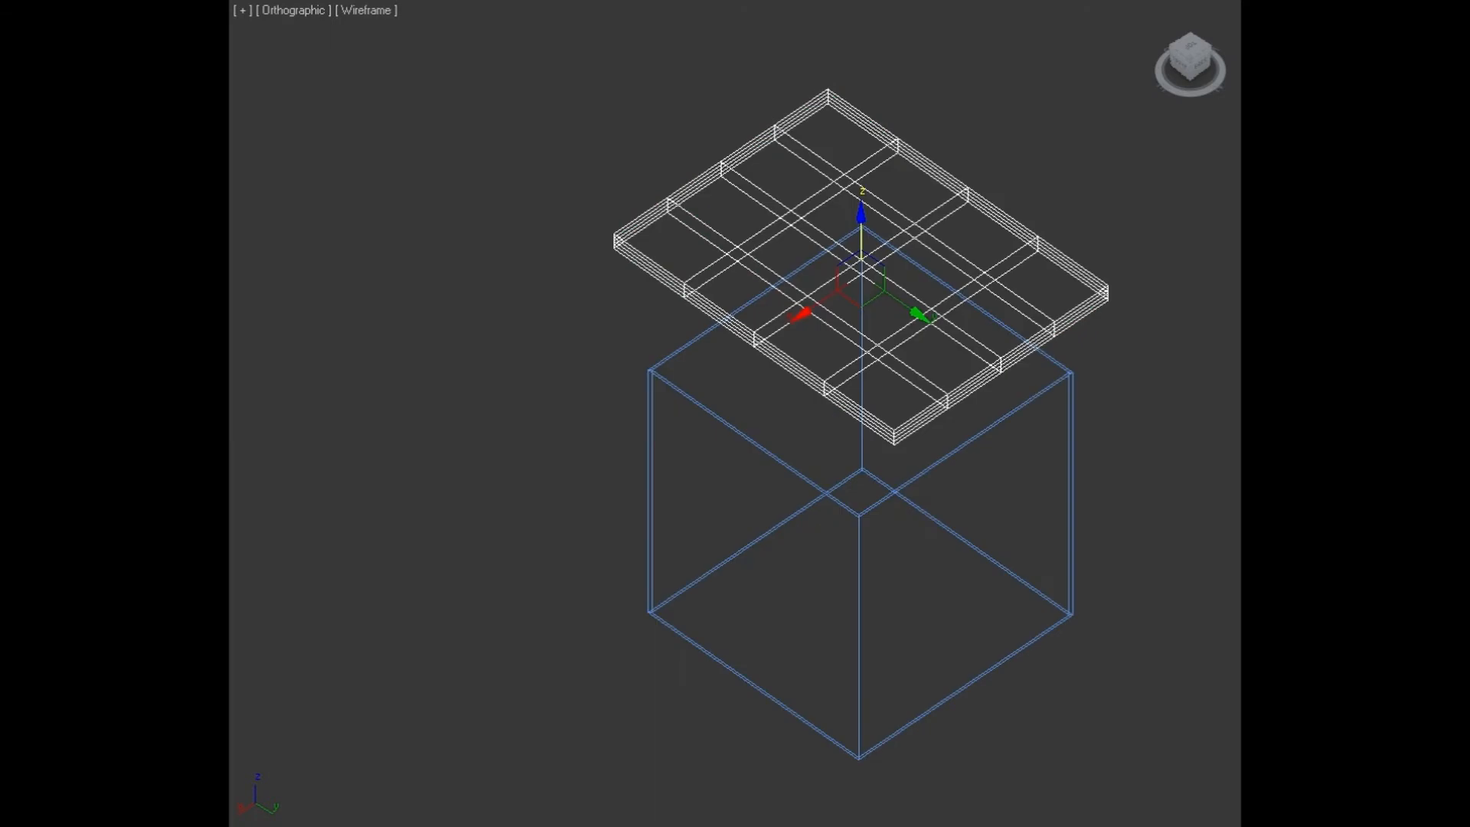
Bend the slab along its long direction into a downward arch, undoing the sideways bend
middle_click_drag(910, 380, 944, 462)
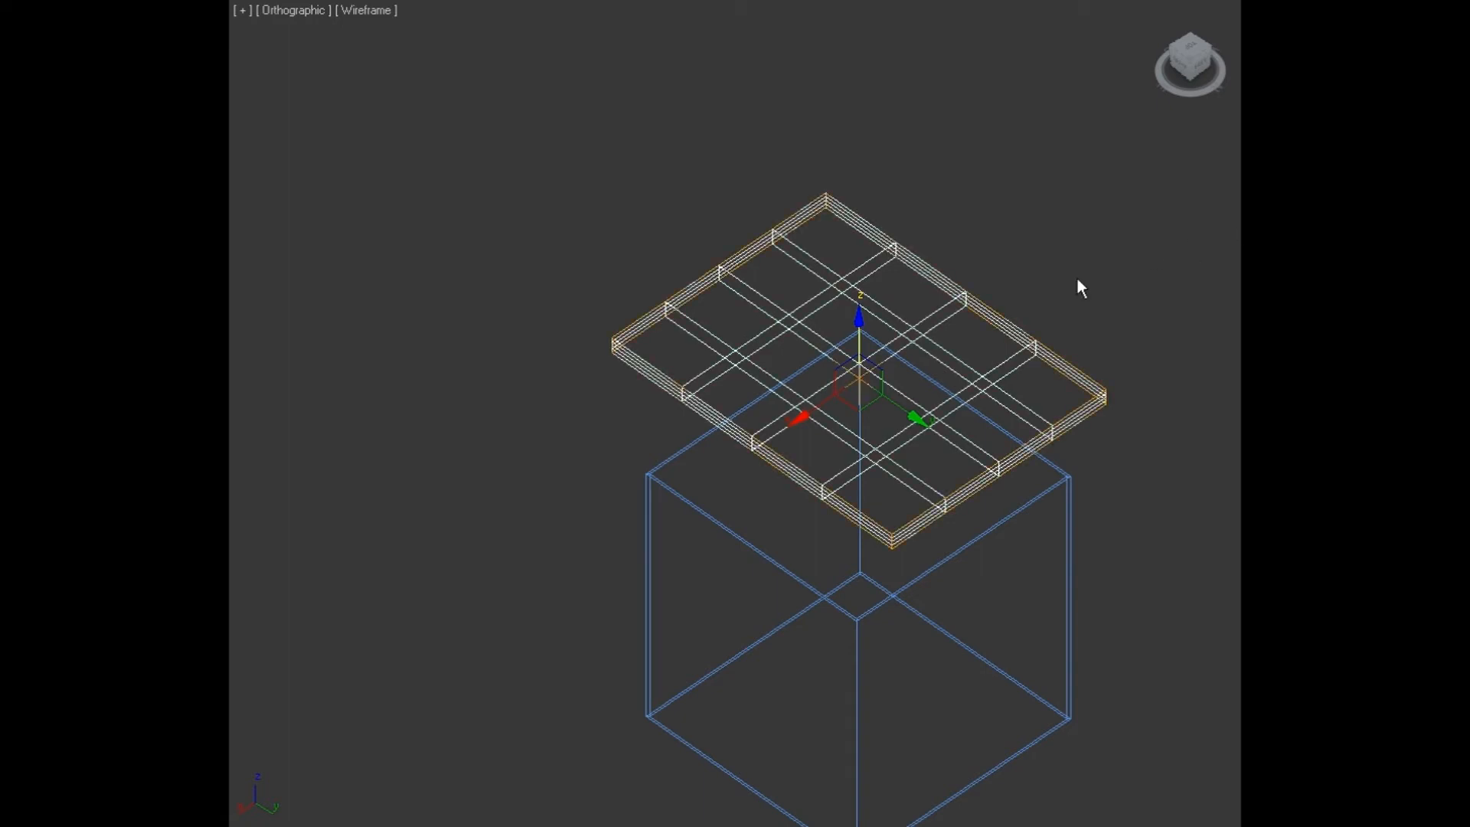
middle_click_drag(1049, 383, 1031, 418)
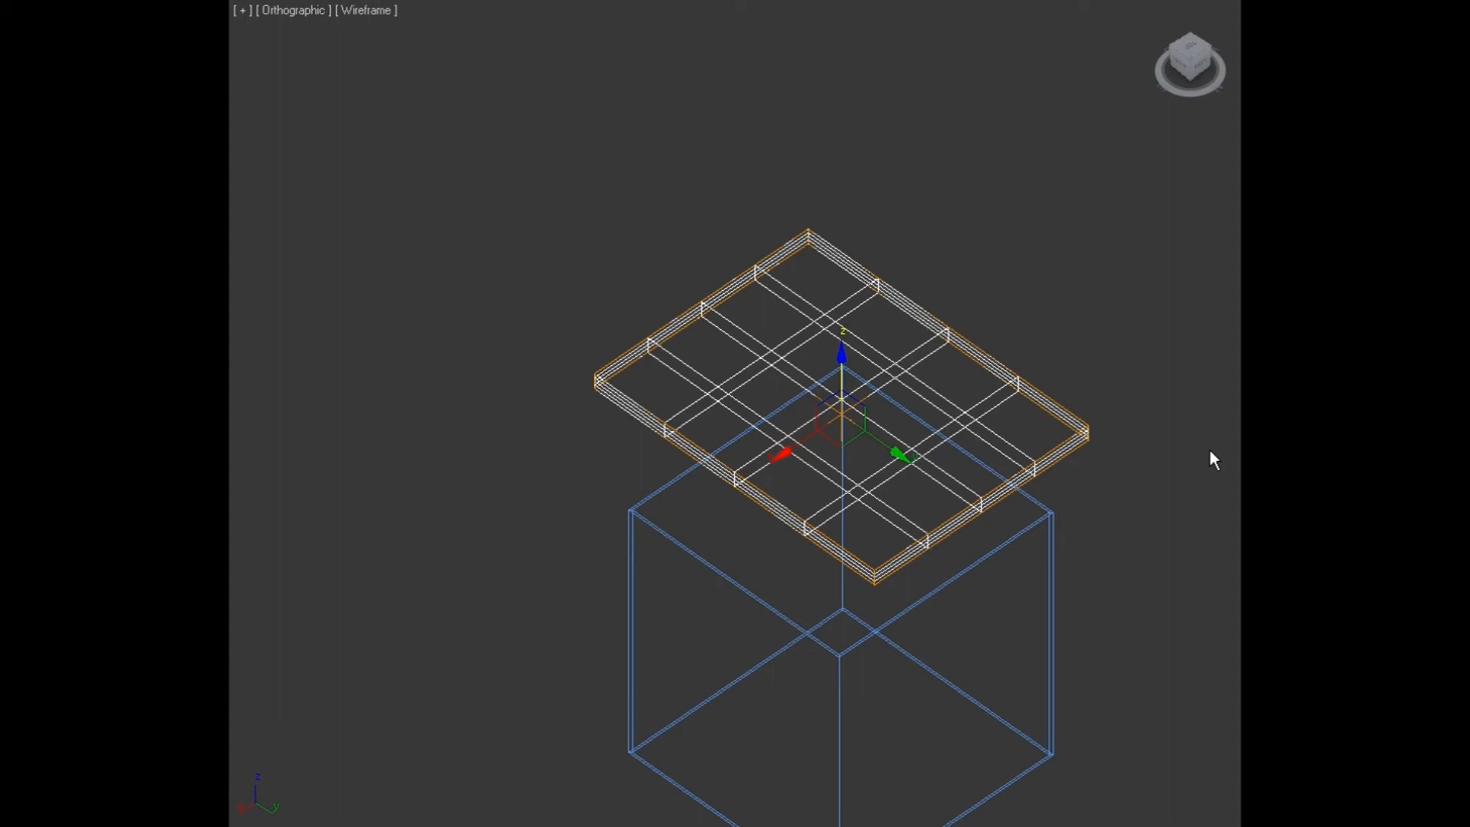
middle_click_drag(1053, 462, 1058, 412)
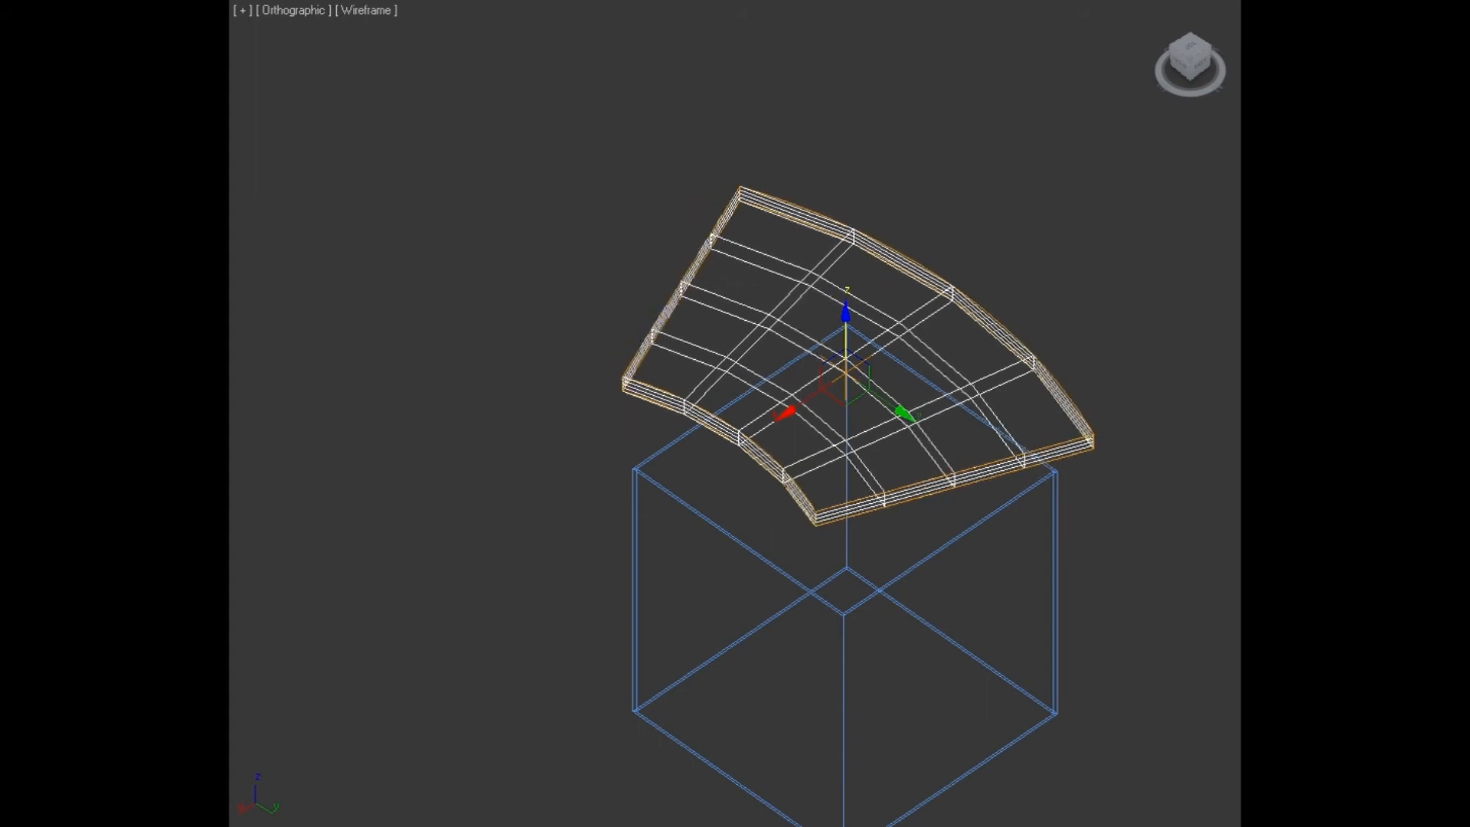
key("ctrl+z")
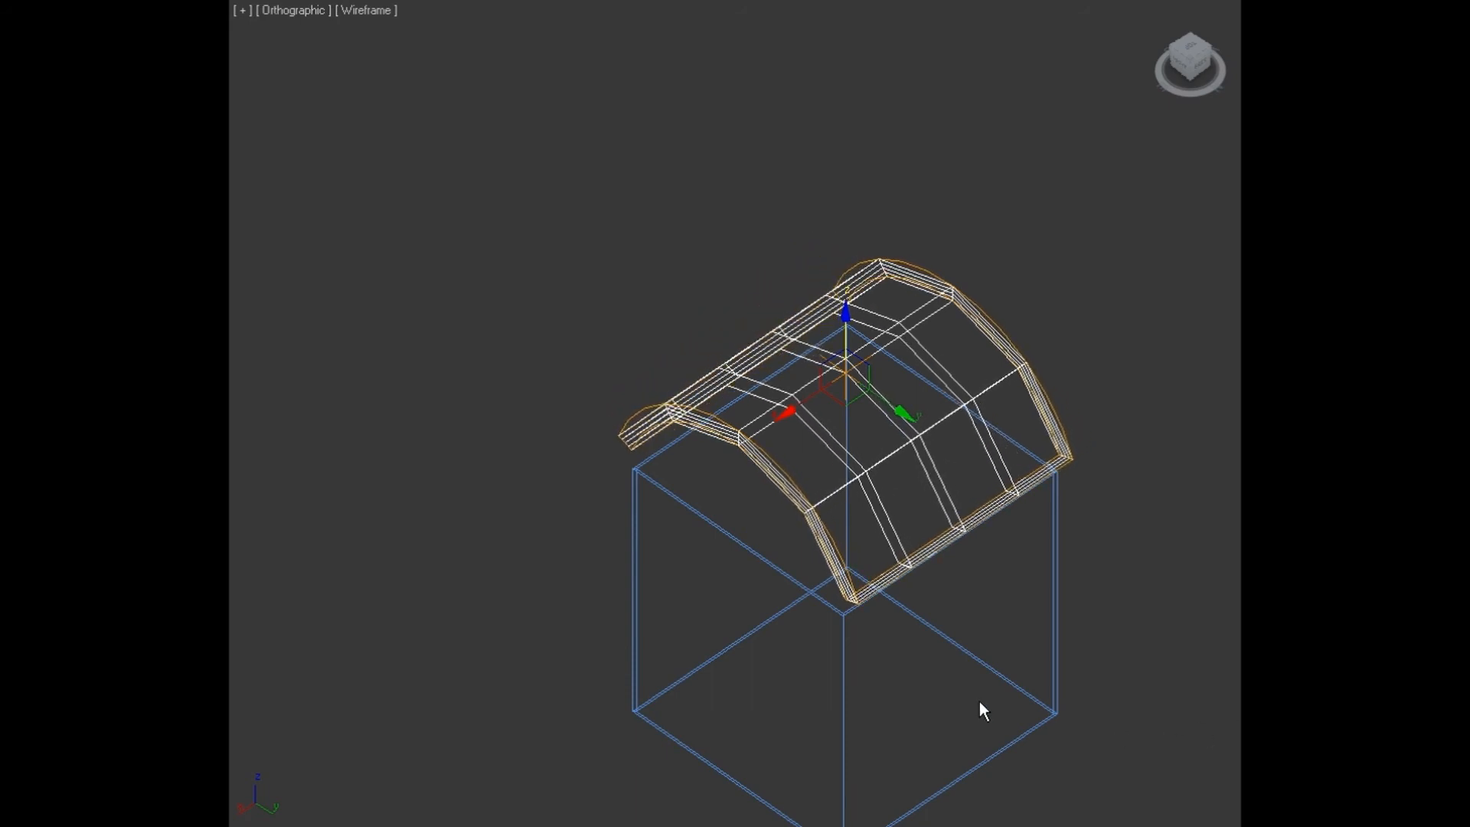
Return to shaded display, lower the arch onto the open box's walls and nudge it along Y to centre it
key("F3")
mouse_move(908, 502)
middle_mouse_down("alt")
mouse_move(971, 456)
mouse_move(1018, 447)
mouse_move(948, 493)
middle_mouse_up("alt")
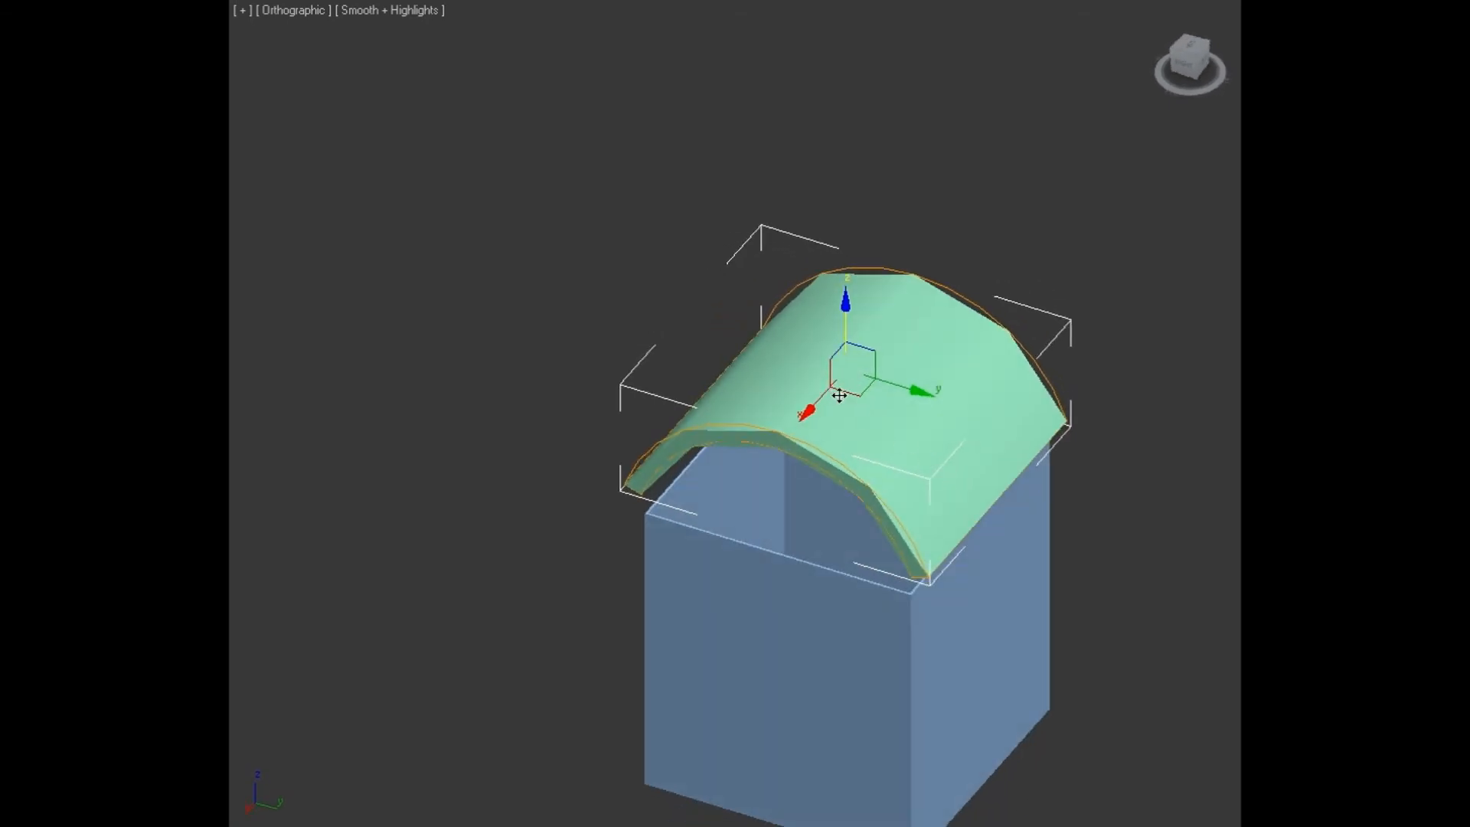
left_click_drag(850, 397, 847, 415)
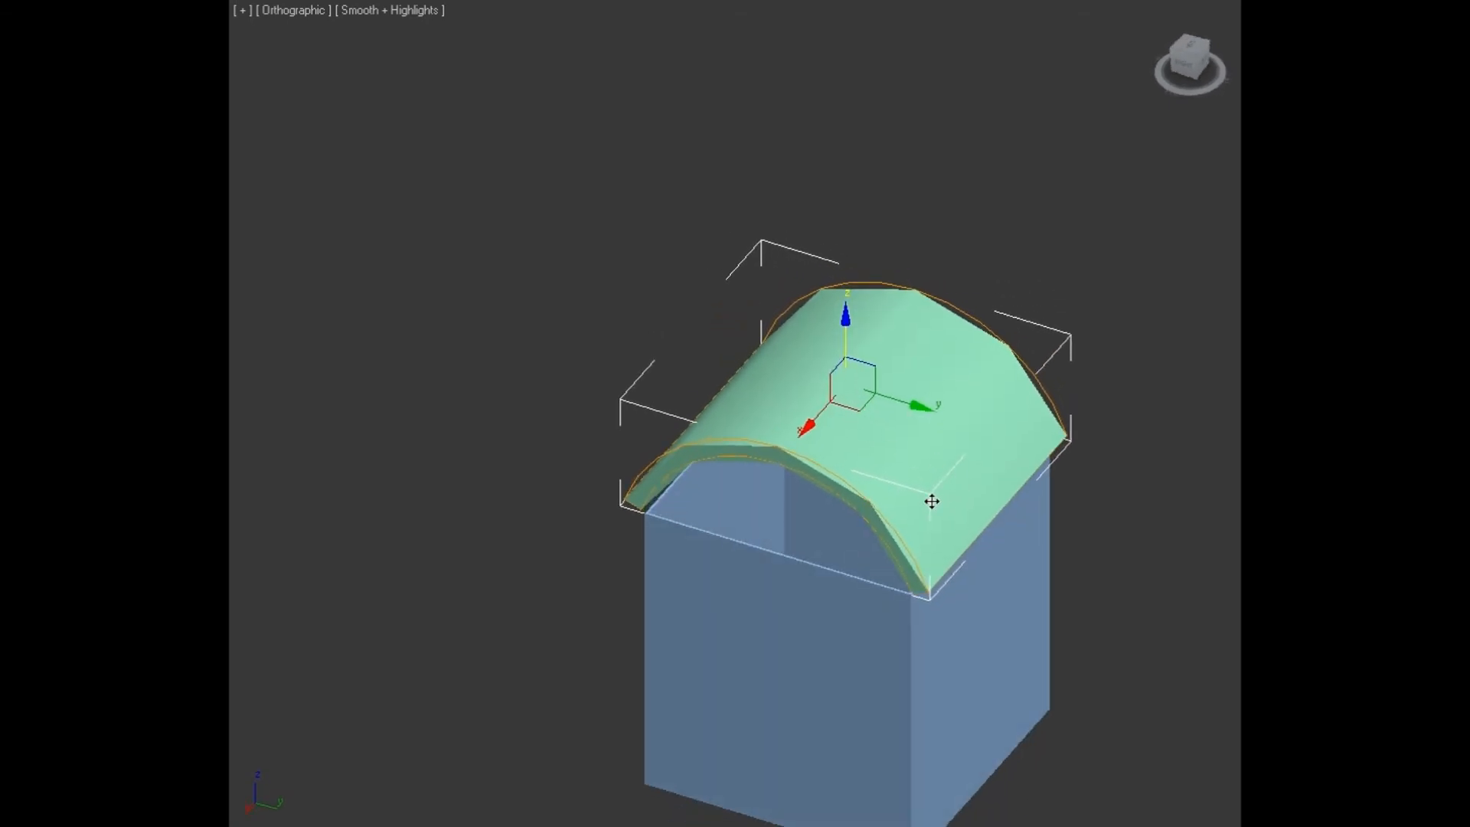
left_click_drag(920, 503, 924, 506)
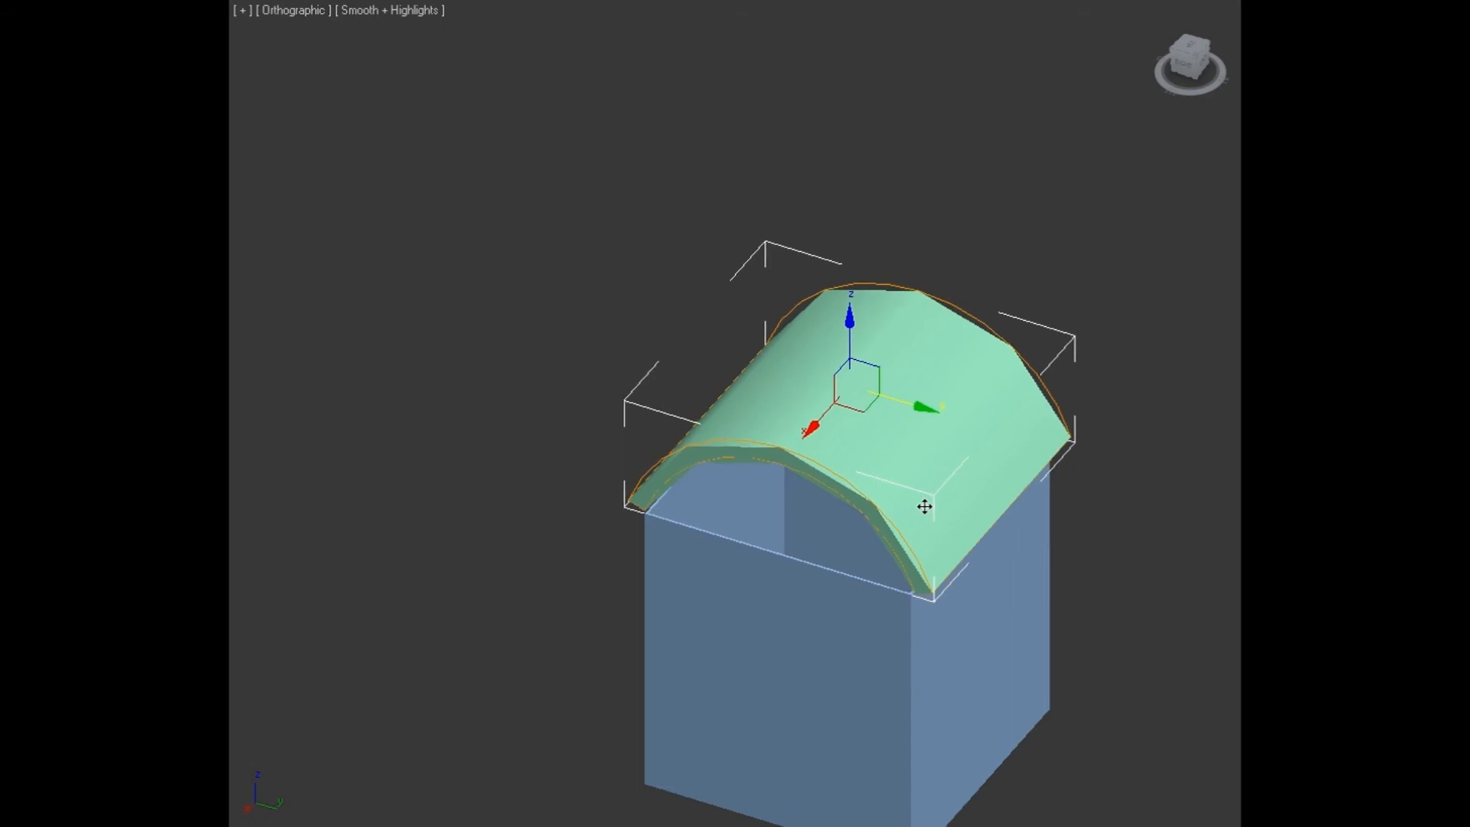
Delete the open box underneath the arch
middle_click_drag(928, 603, 1063, 544, "alt")
middle_click_drag(1065, 492, 780, 485)
middle_click_drag(803, 568, 1036, 483, "alt")
left_click(931, 532)
key("Delete")
Select the arch, move it down and increase its bend so the ends point almost straight down
left_click(961, 329)
key("F7")
left_click_drag(922, 310, 937, 503)
middle_click_drag(1092, 499, 996, 380)
middle_click_drag(996, 380, 967, 397, "alt")
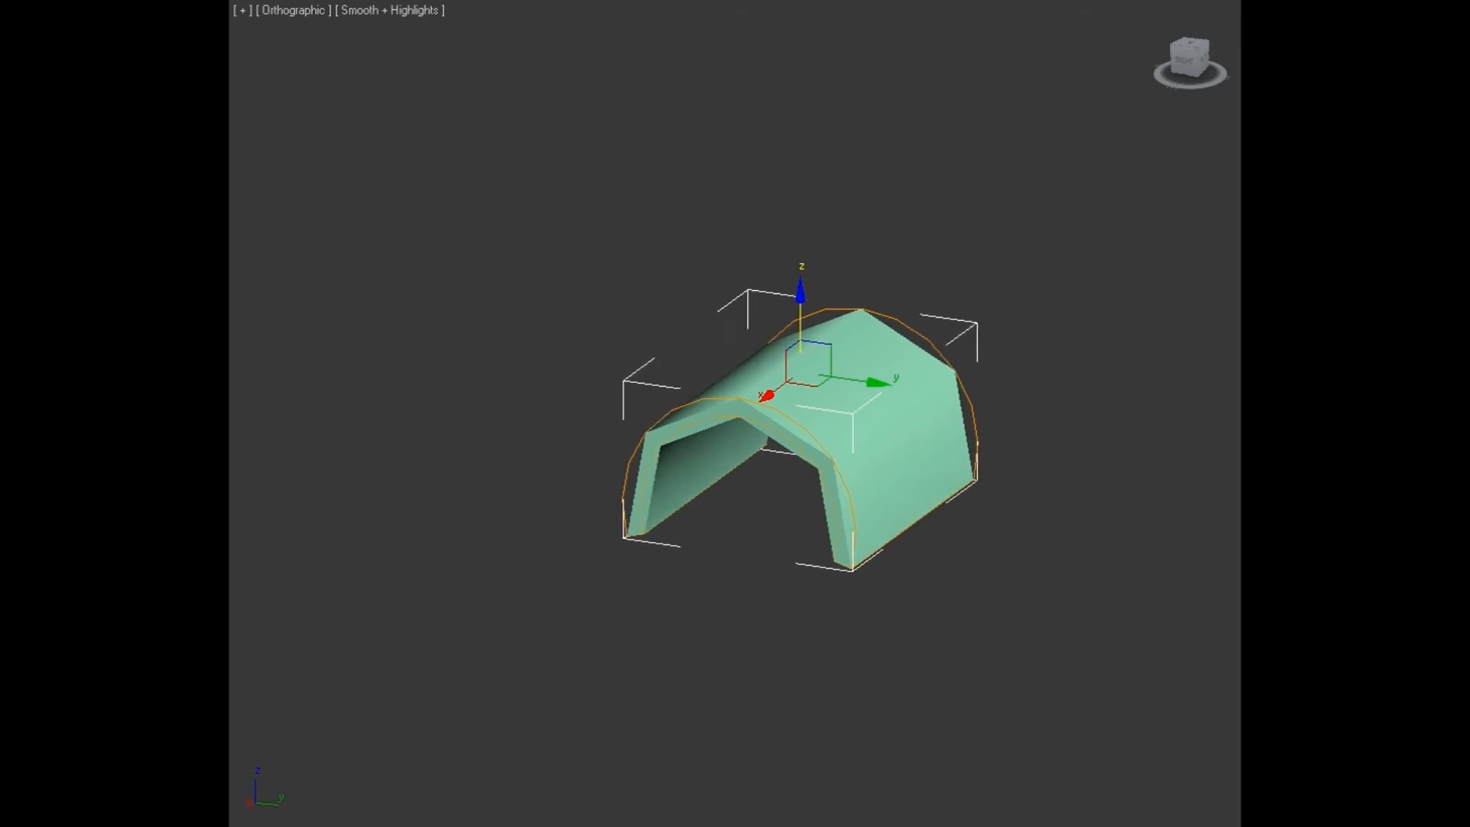
Smooth the faceted arch into a rounded shell with subdivision
middle_click_drag(1184, 505, 1112, 429, "alt")
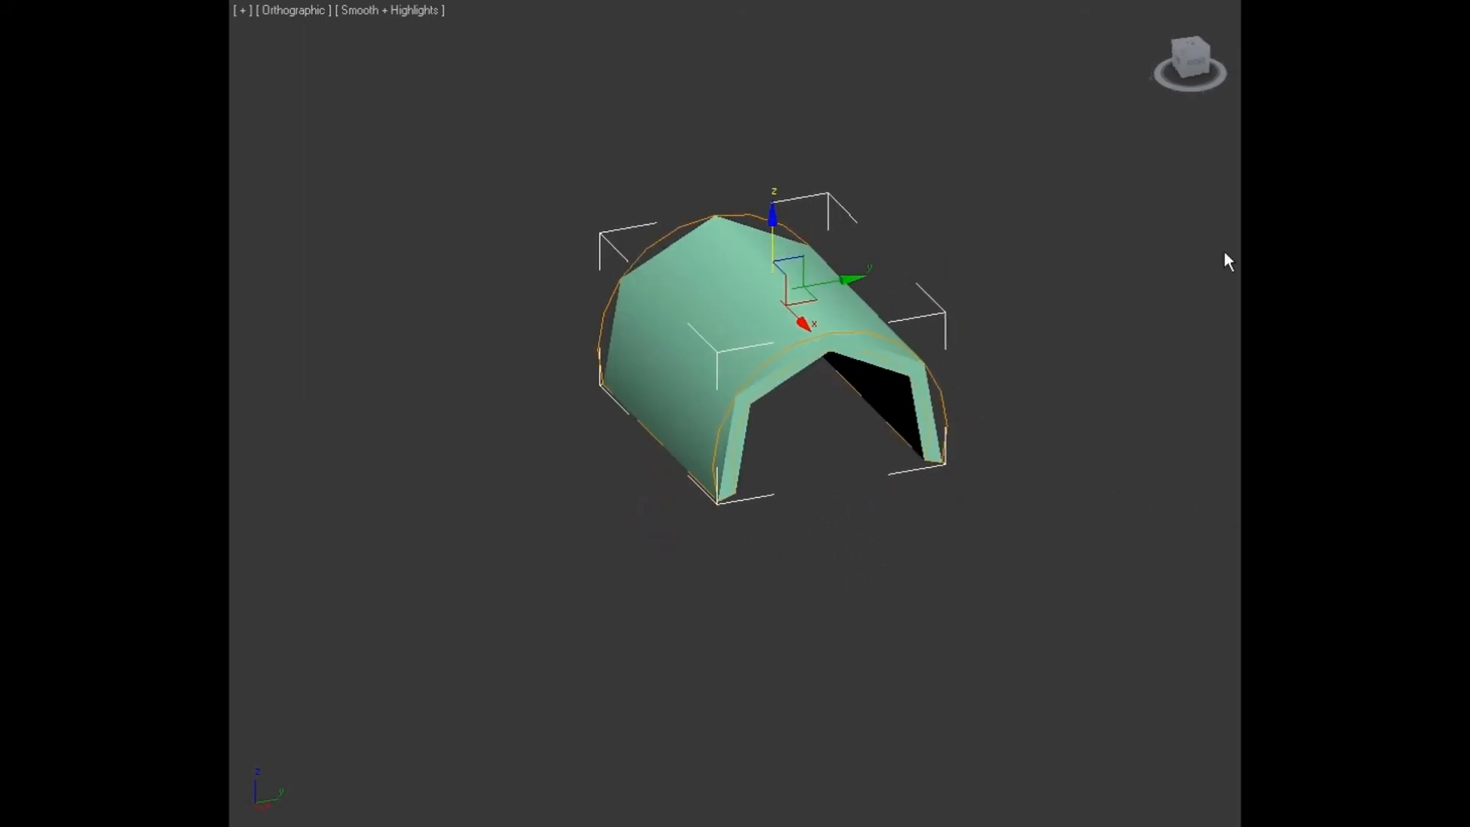
middle_click_drag(967, 478, 994, 466)
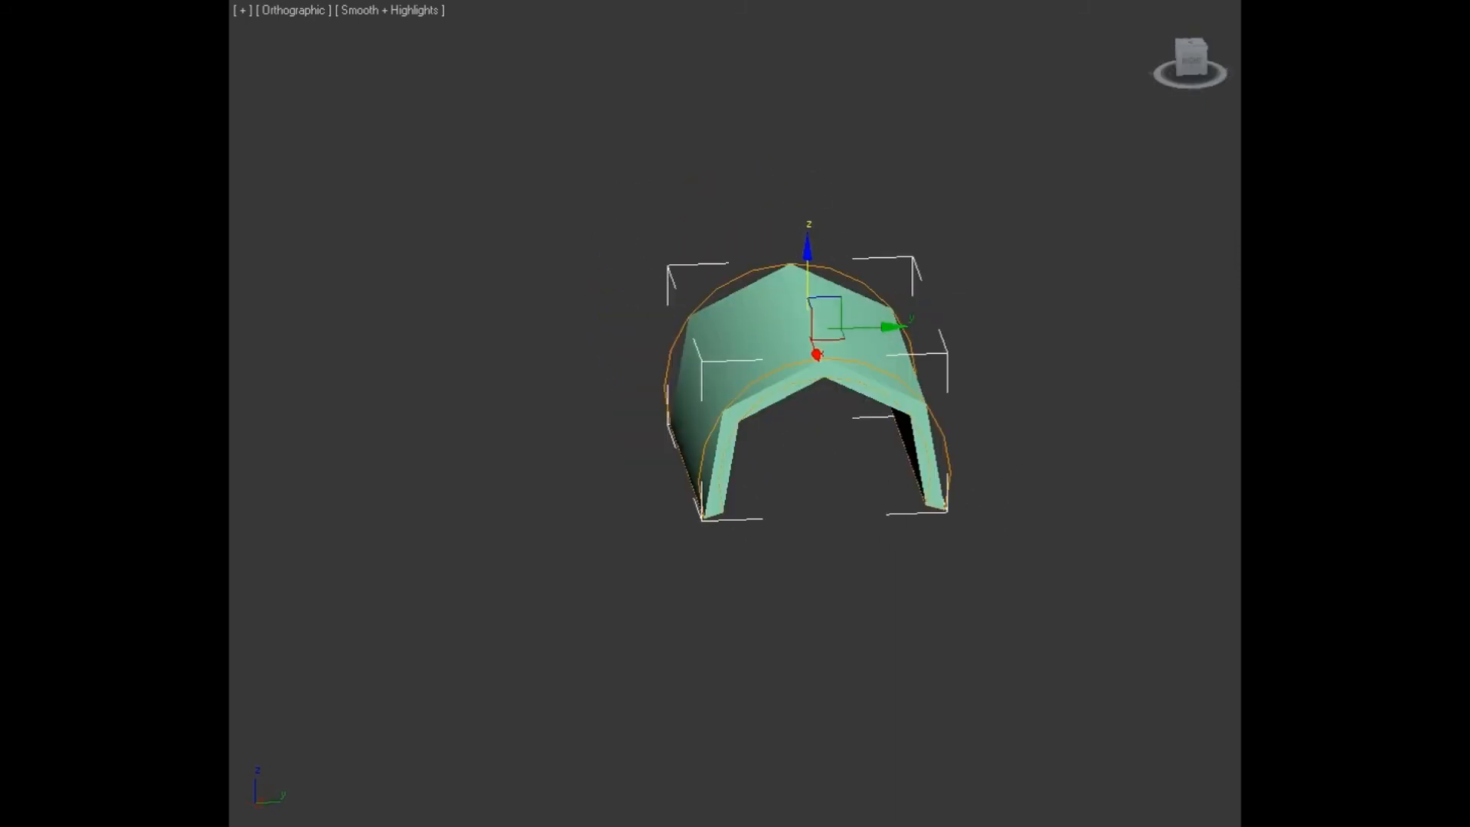
middle_click_drag(1040, 656, 1062, 557, "alt")
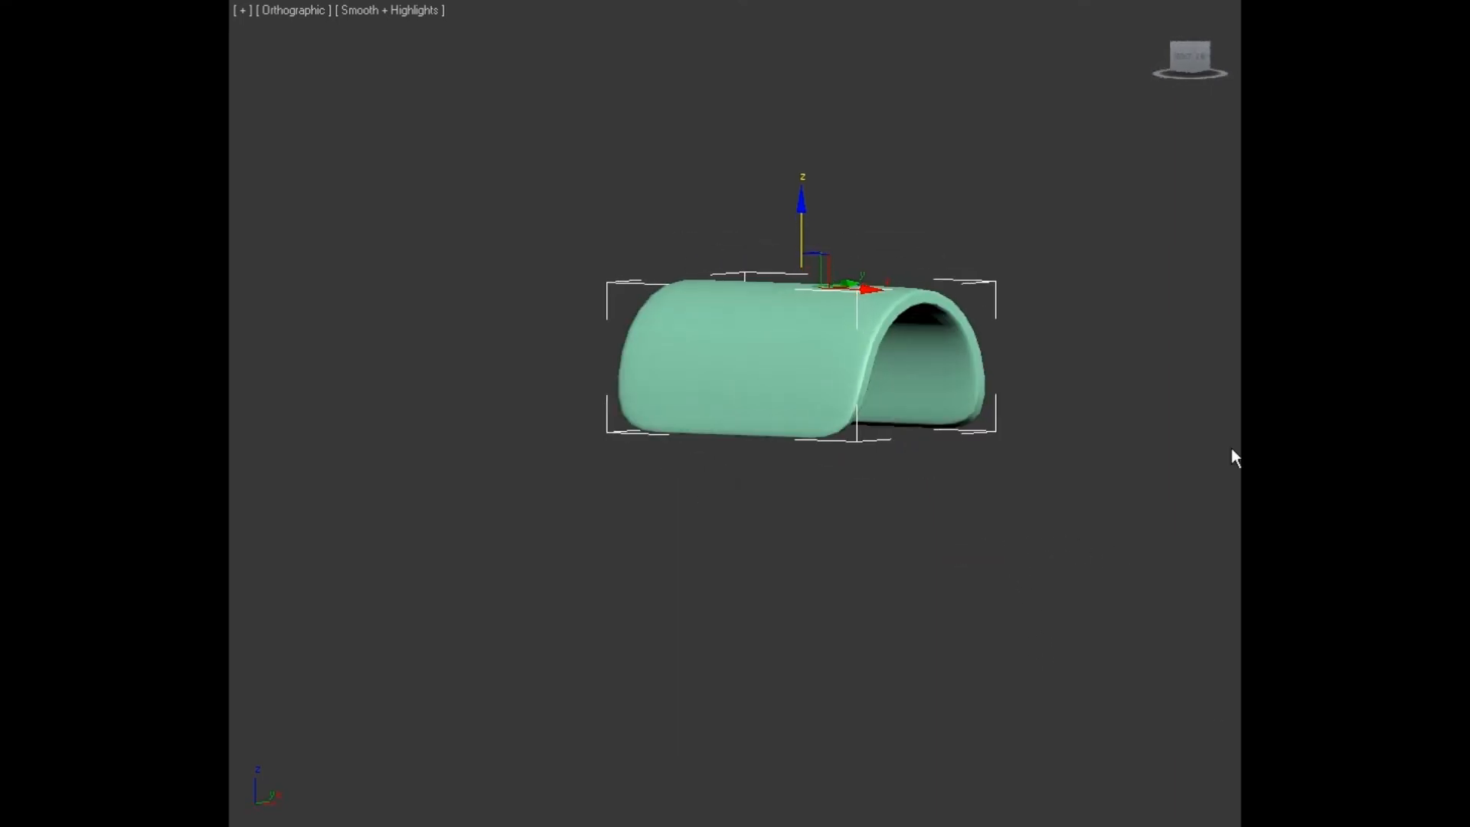
Display the smoothed arch in wireframe and examine its mesh density up close
key("F3")
mouse_move(964, 428)
middle_mouse_down("alt")
mouse_move(916, 490)
mouse_move(896, 437)
mouse_move(804, 398)
middle_mouse_up("alt")
scroll(868, 399, "up", 2)
middle_click_drag(933, 448, 939, 427)
scroll(940, 426, "up", 2)
middle_click_drag(991, 291, 885, 519)
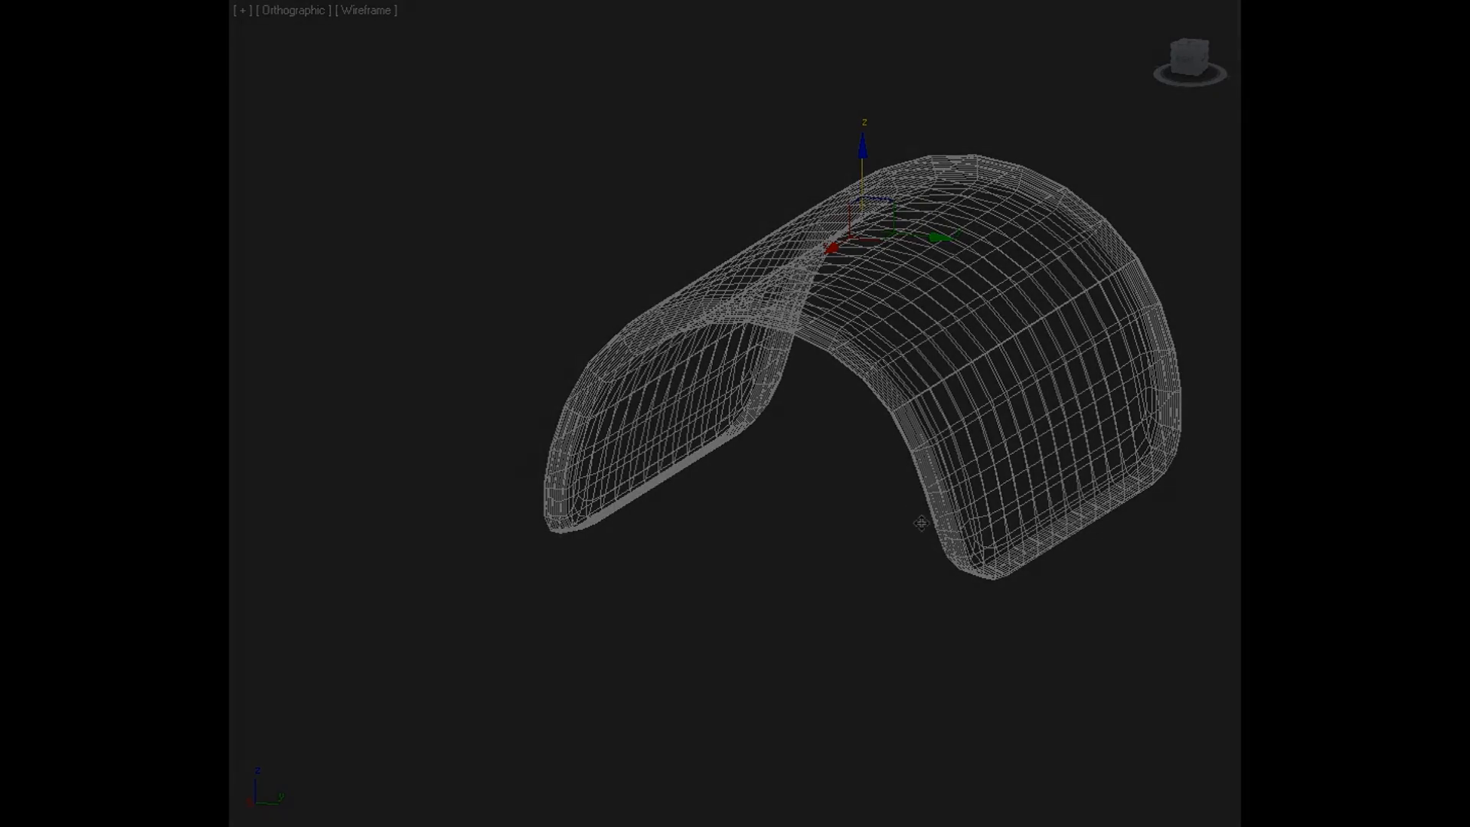